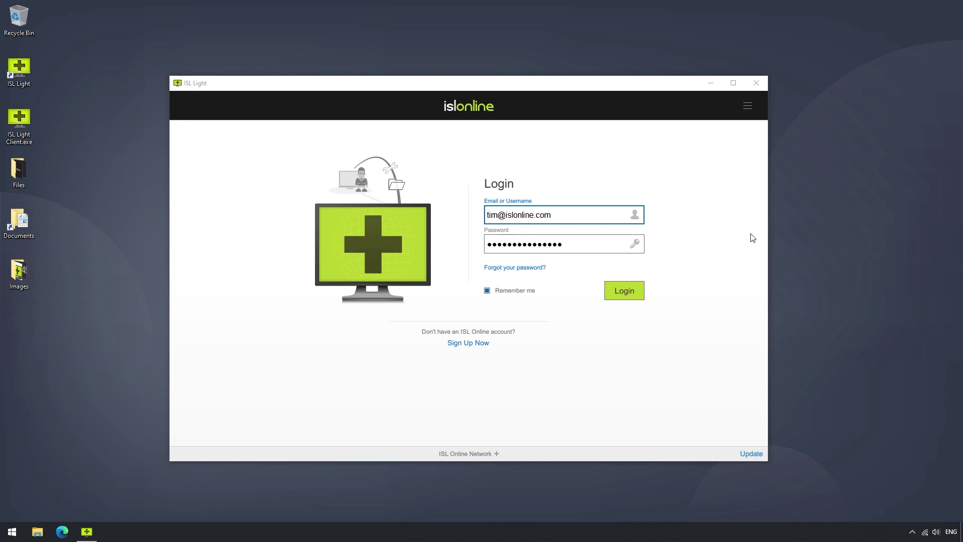
Step: Log in to the ISL Light account with the entered e-mail and password
click(627, 289)
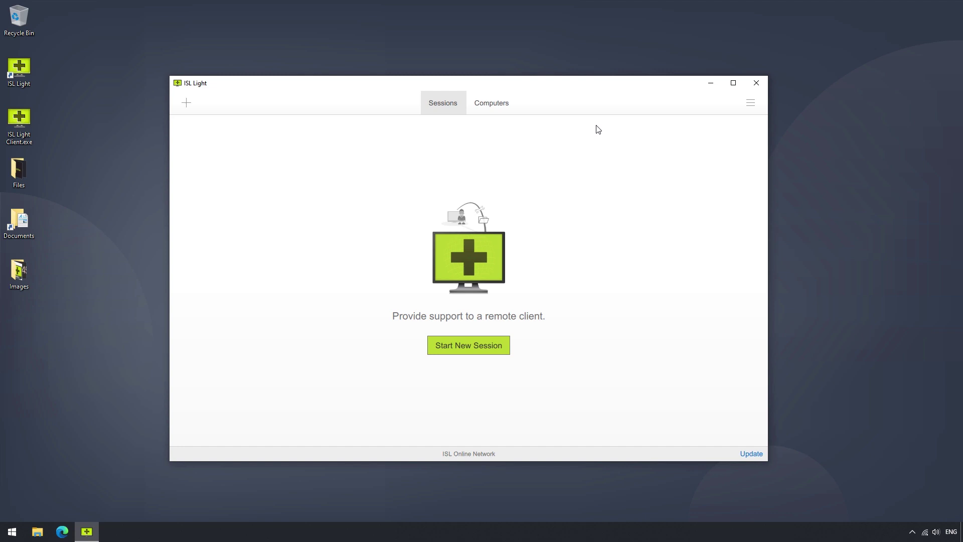
Step: Start a new support session that waits for the client with code 89955309
click(189, 102)
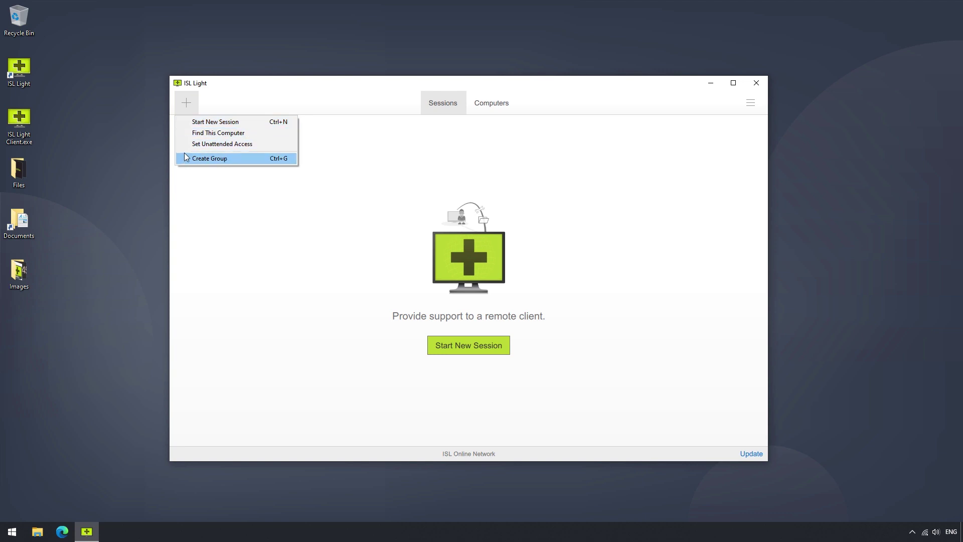
click(190, 124)
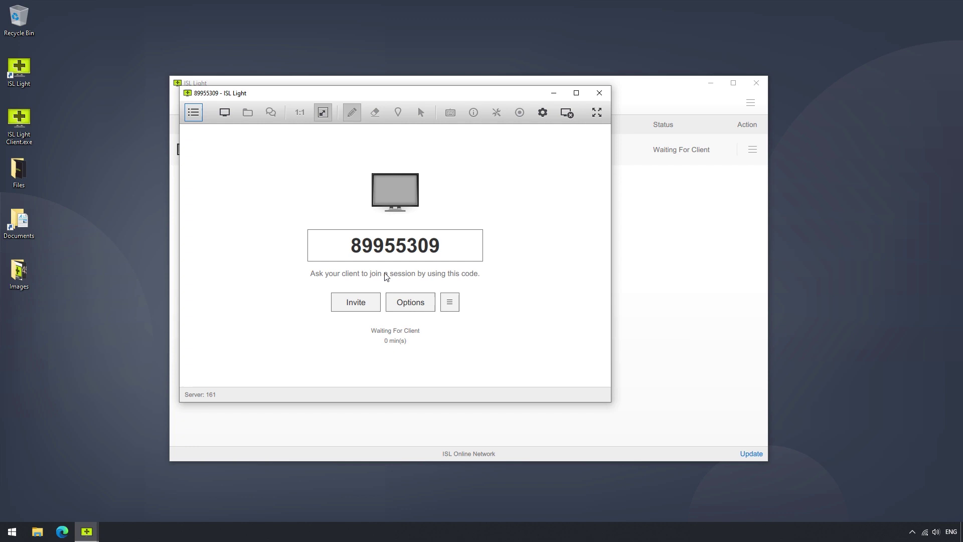
click(354, 302)
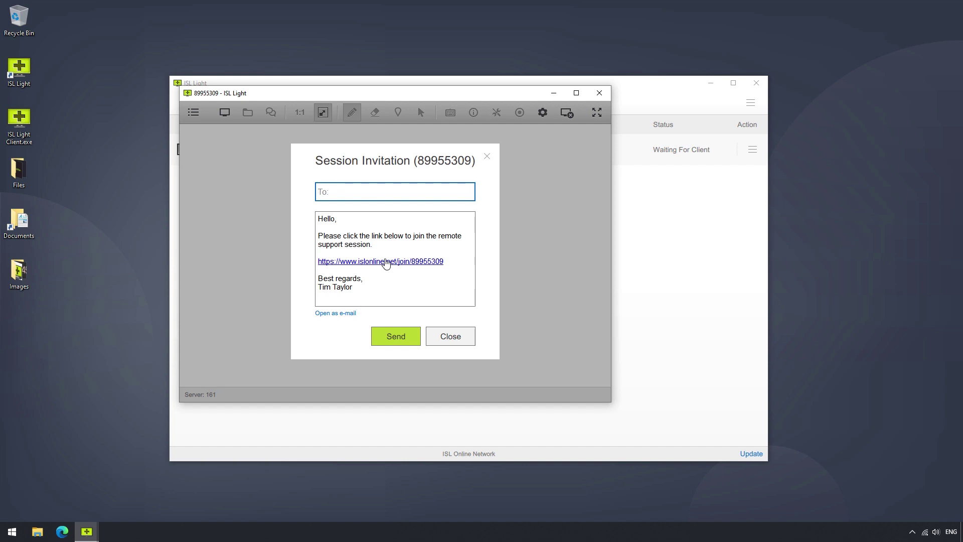
drag(383, 248, 318, 236)
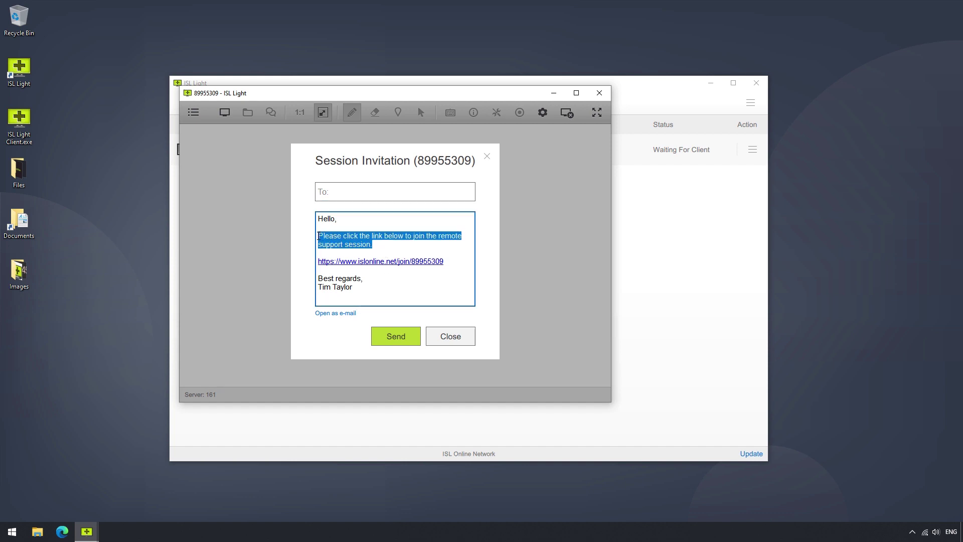
key(BackSpace)
key(BackSpace)
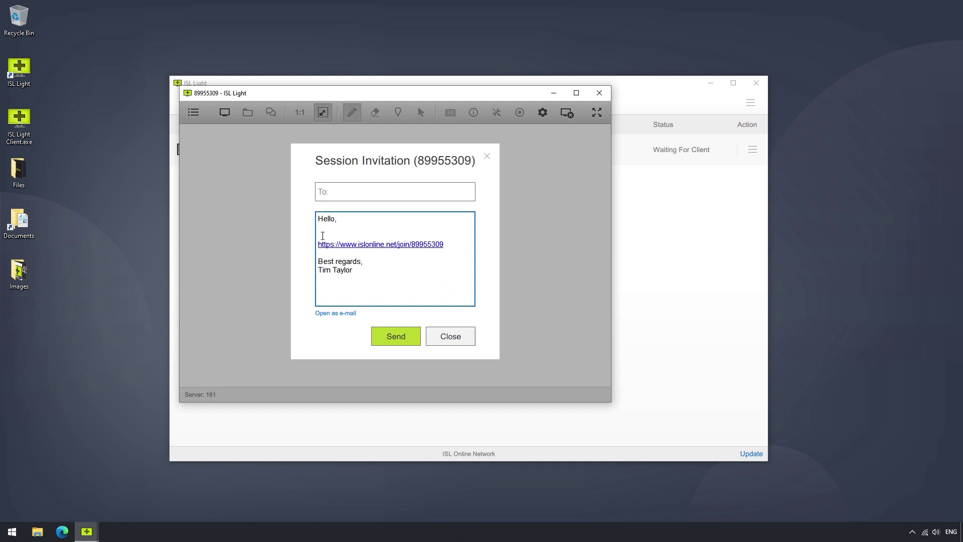
click(435, 341)
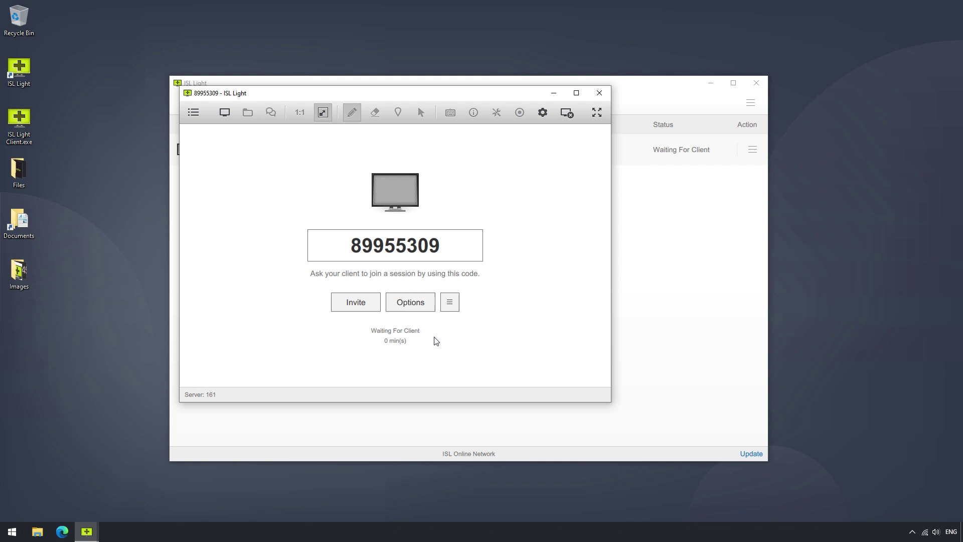
right_click(427, 248)
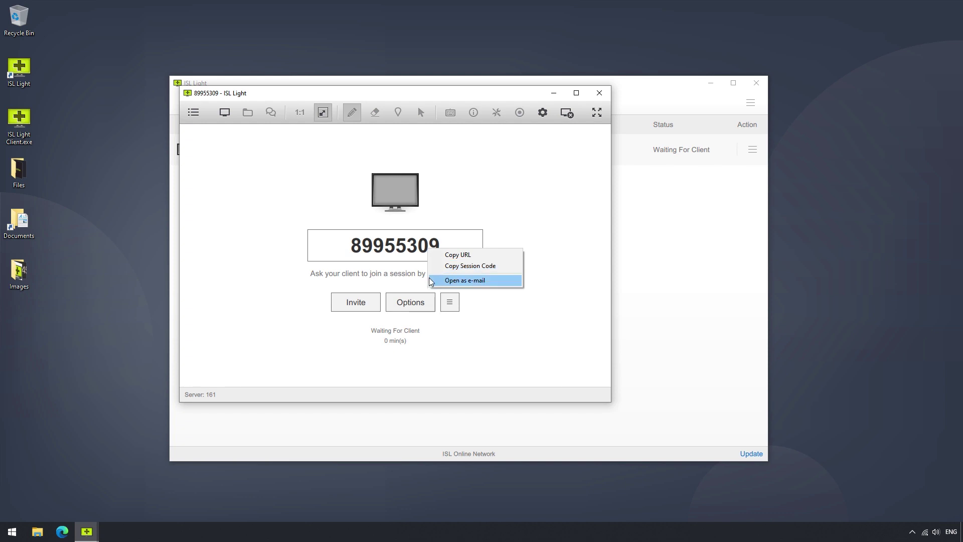
click(415, 302)
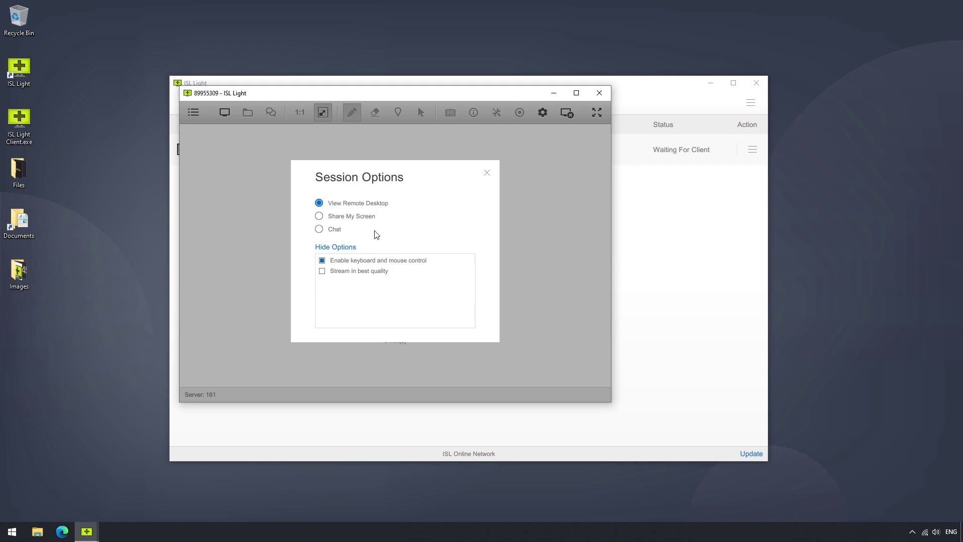
click(484, 175)
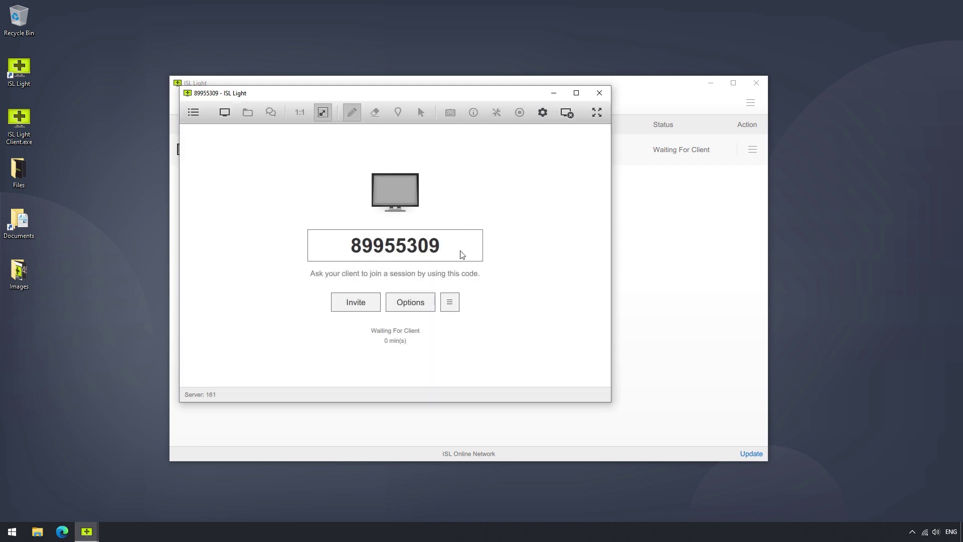
Step: Rename the waiting session to 'Session 1' with the note 'Support' and save
click(450, 303)
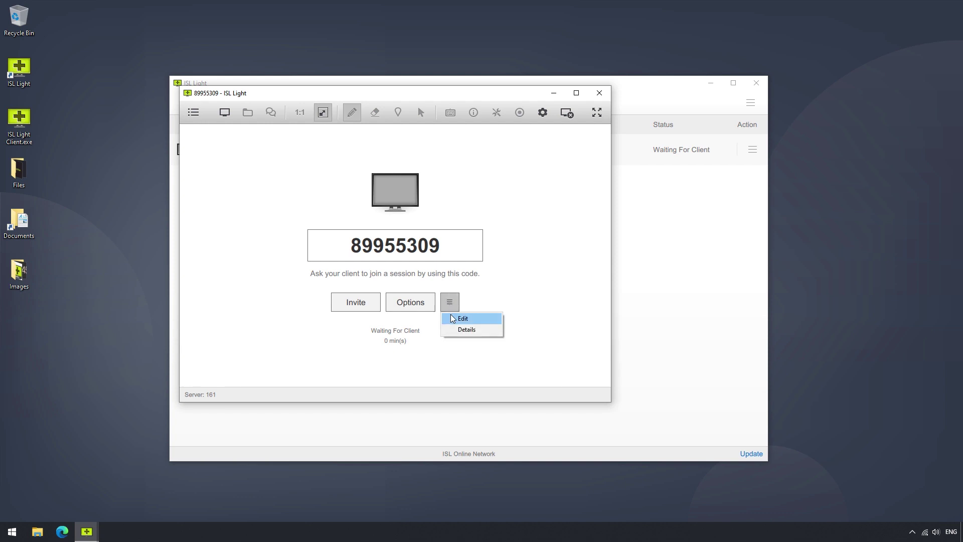
click(459, 318)
text(Session 1)
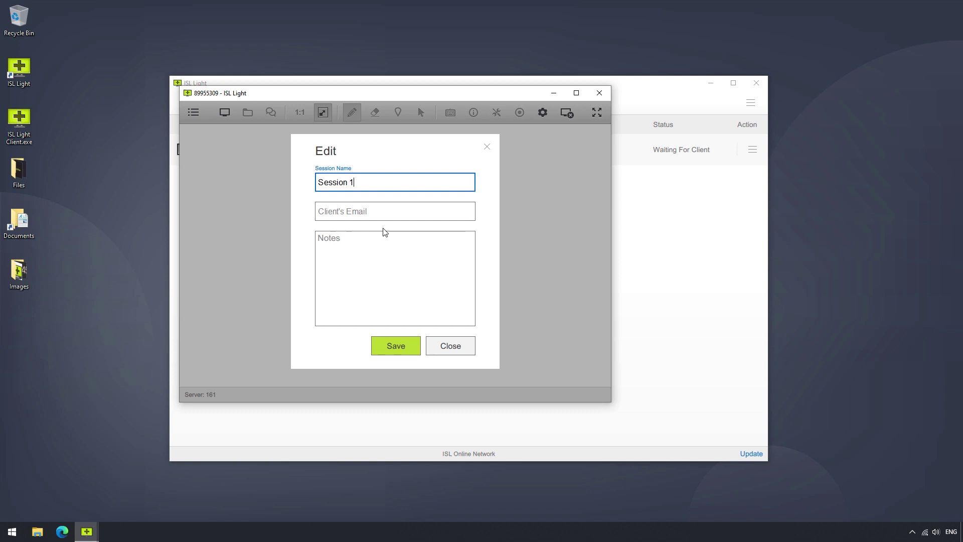
click(374, 253)
text(Support)
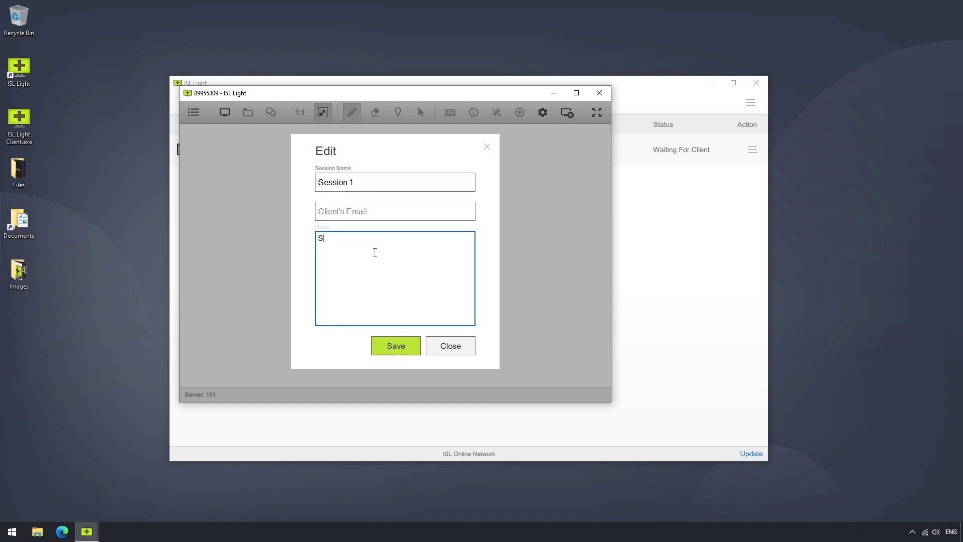
click(396, 345)
Step: View the details of session 89955309, then close them
click(449, 289)
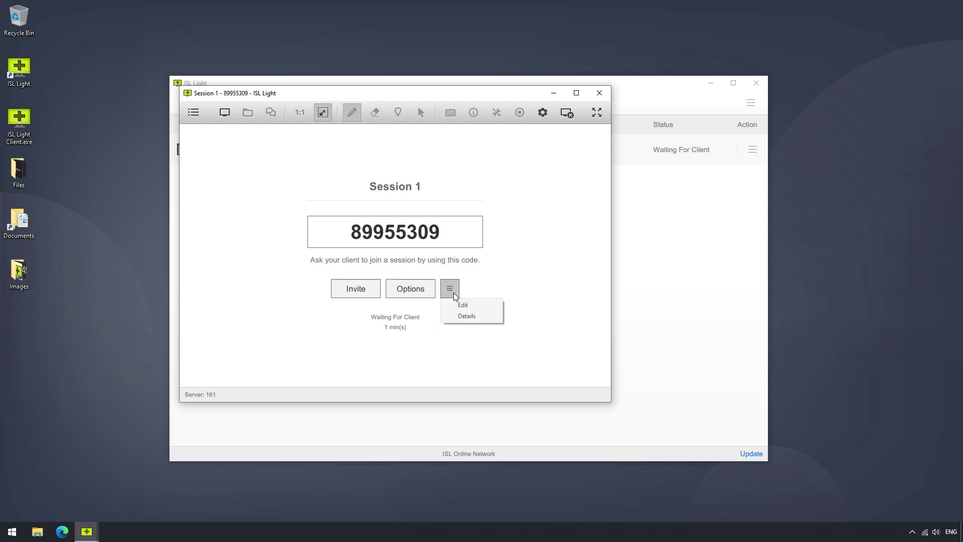
click(457, 316)
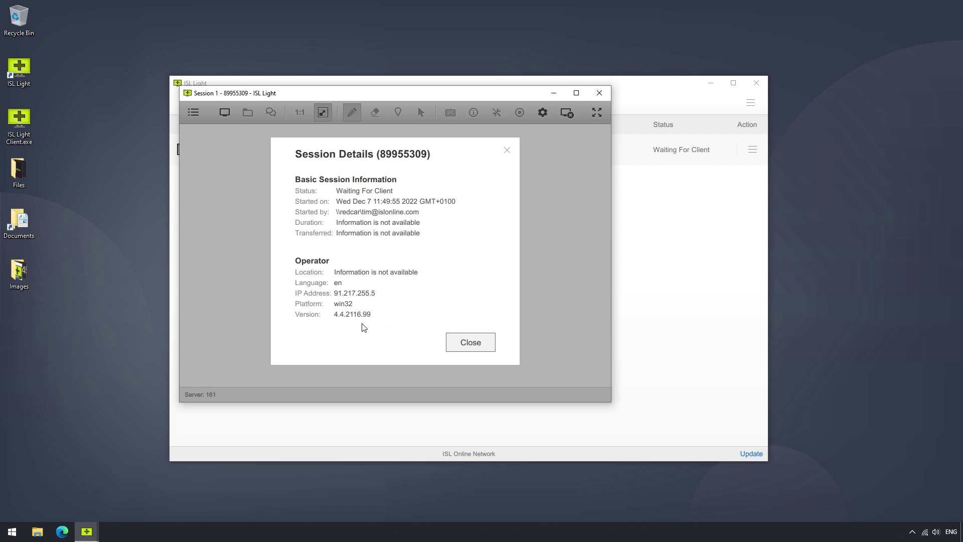
click(464, 347)
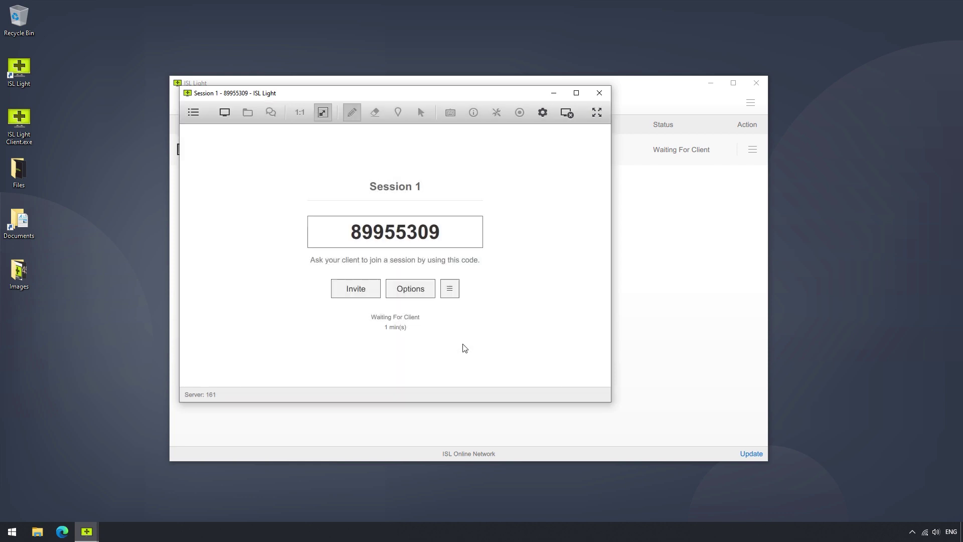
Step: Minimize the Session 1 window so the sessions list shows Session 1 waiting for client
click(553, 93)
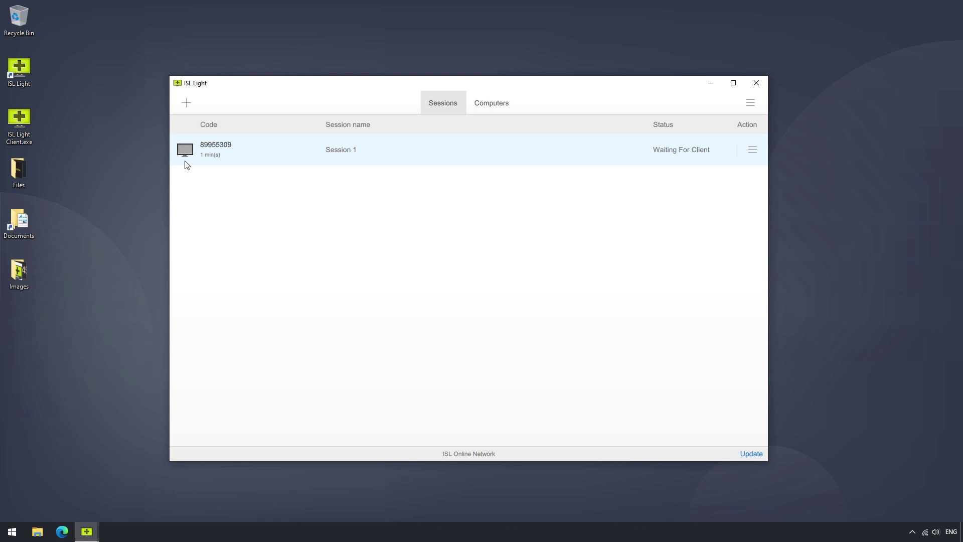
Step: Find this computer in the computers list, then set up unattended access invited via link
click(189, 108)
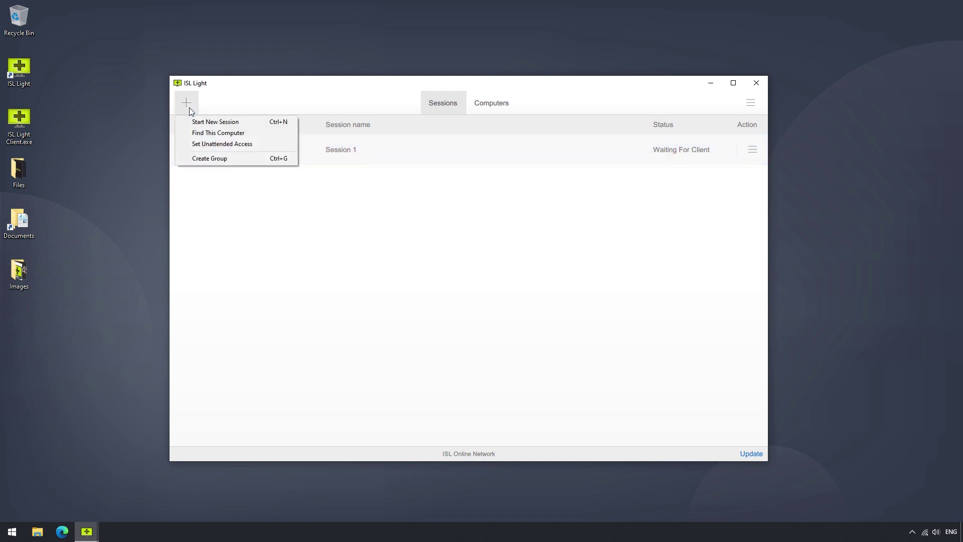
click(191, 133)
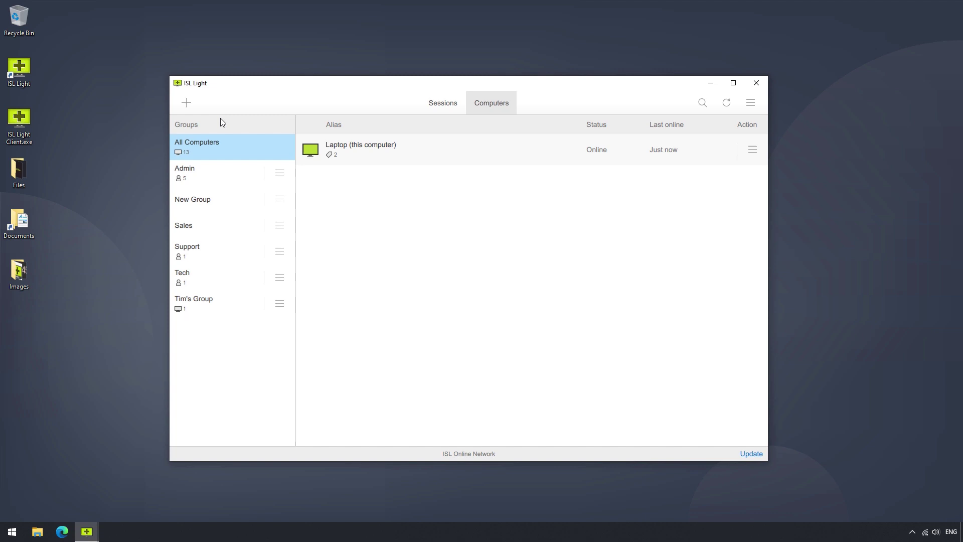
click(189, 104)
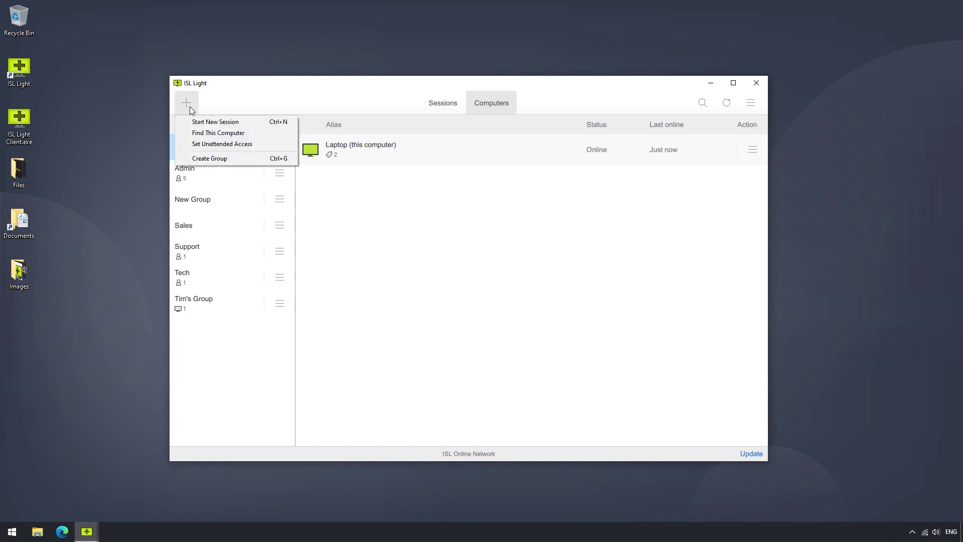
click(194, 143)
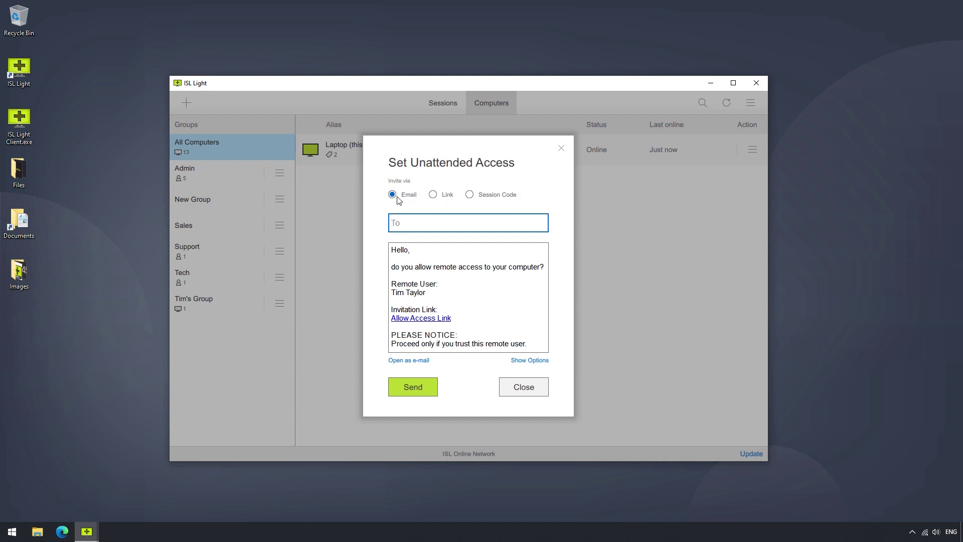
click(433, 194)
click(471, 196)
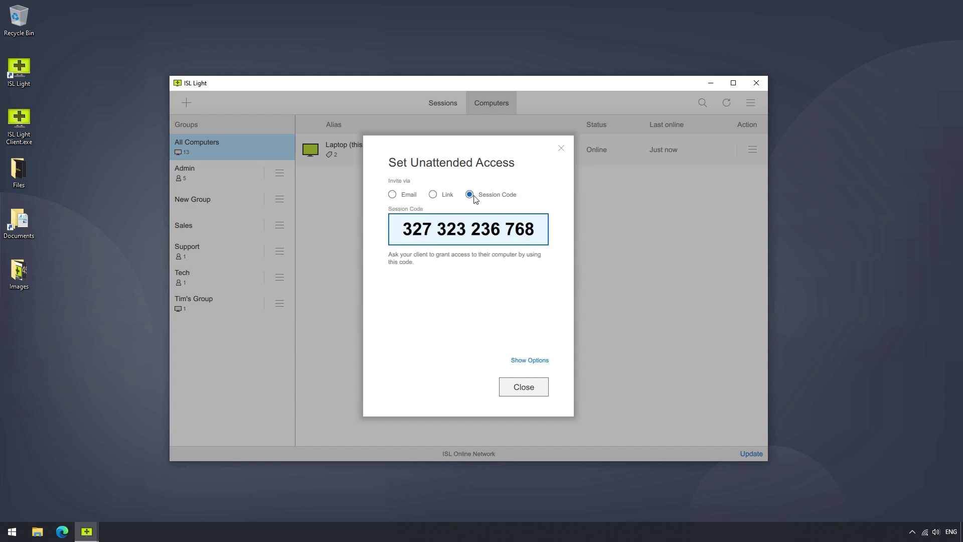
click(442, 197)
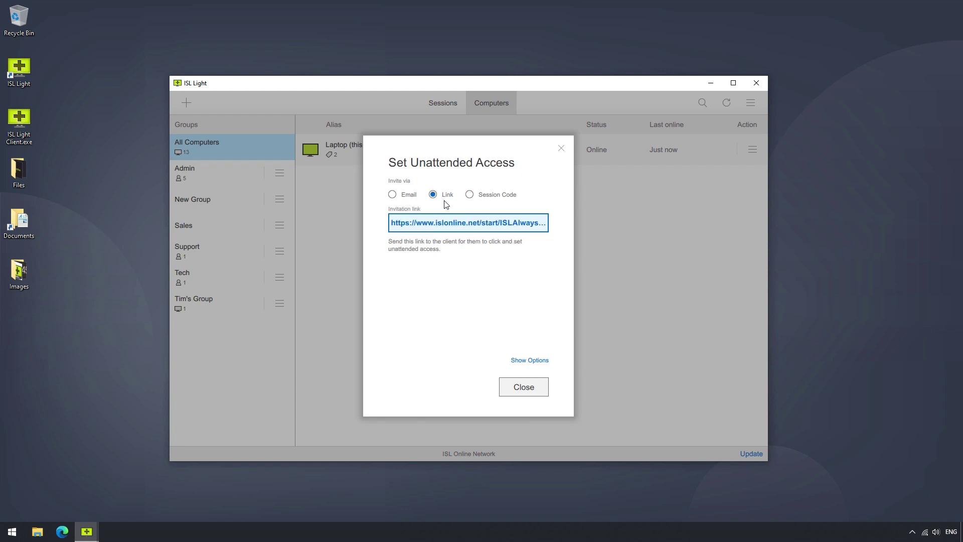
Step: Keep the All Computers group, set alias 'Nickname', add the Windows tag, and close
click(516, 361)
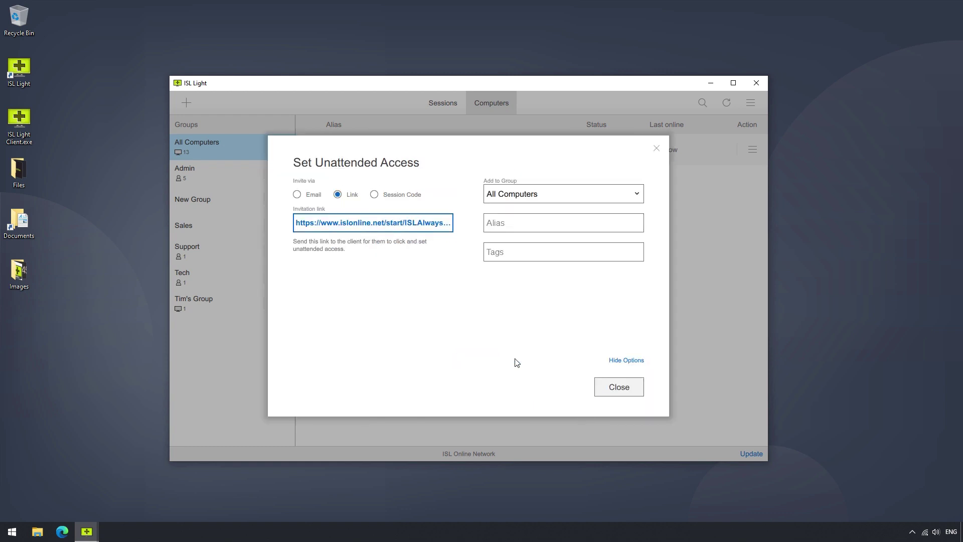
click(524, 199)
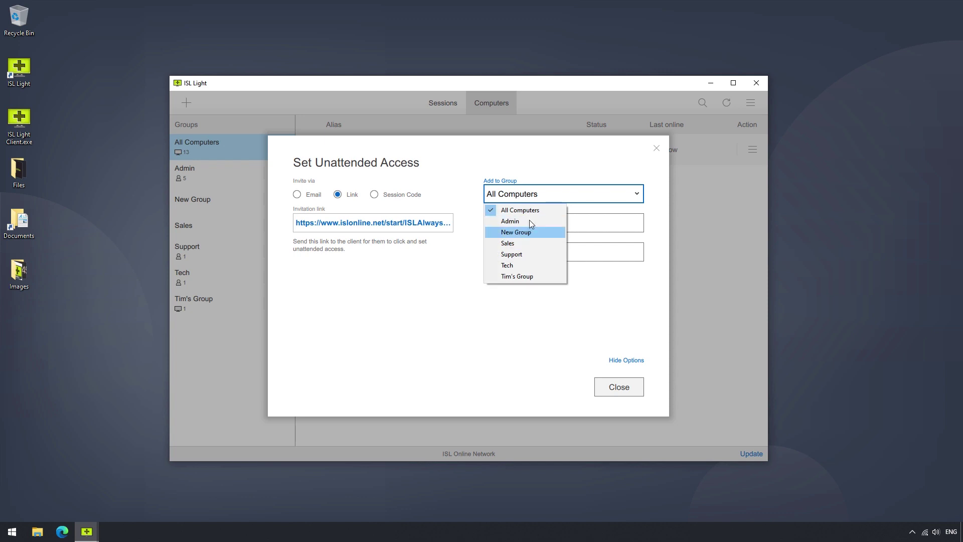
click(579, 226)
click(579, 227)
text(Nickname)
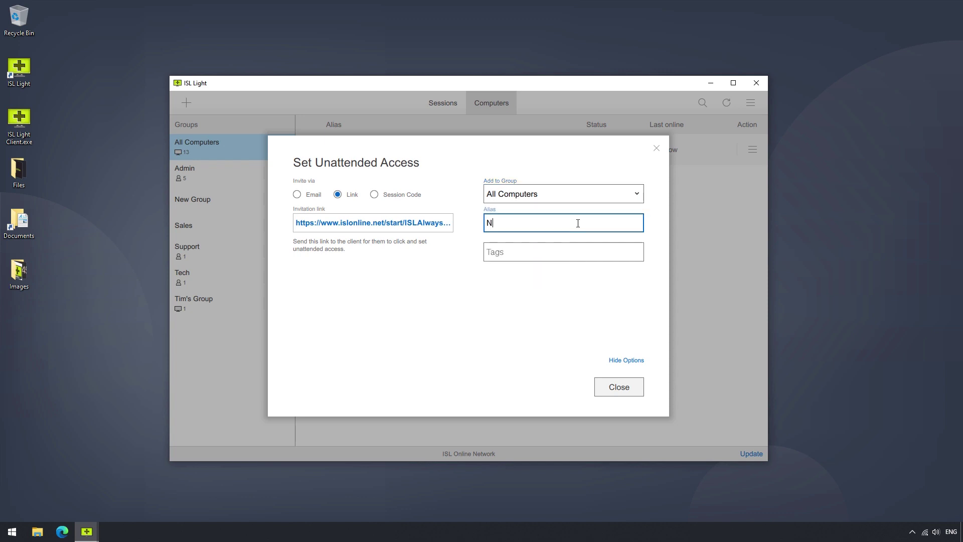
click(567, 252)
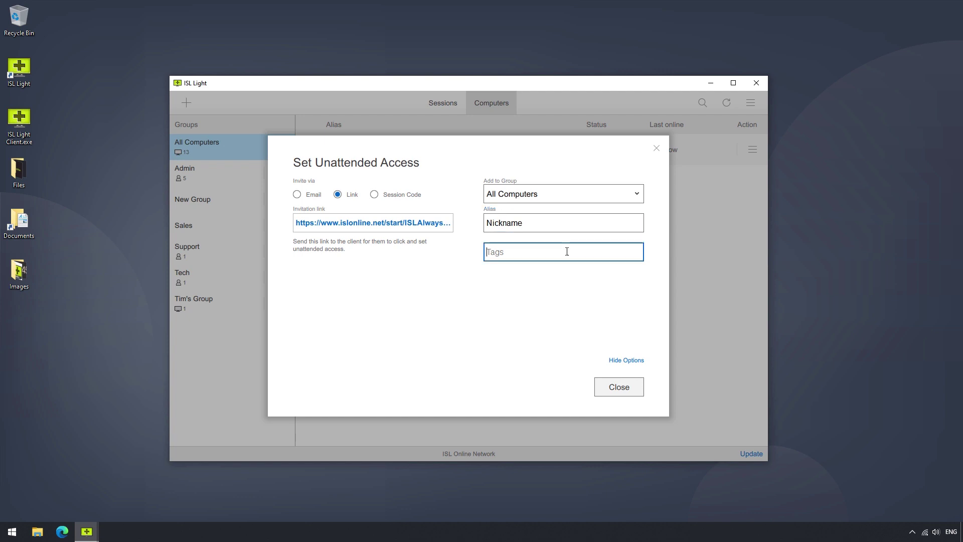
text(windows)
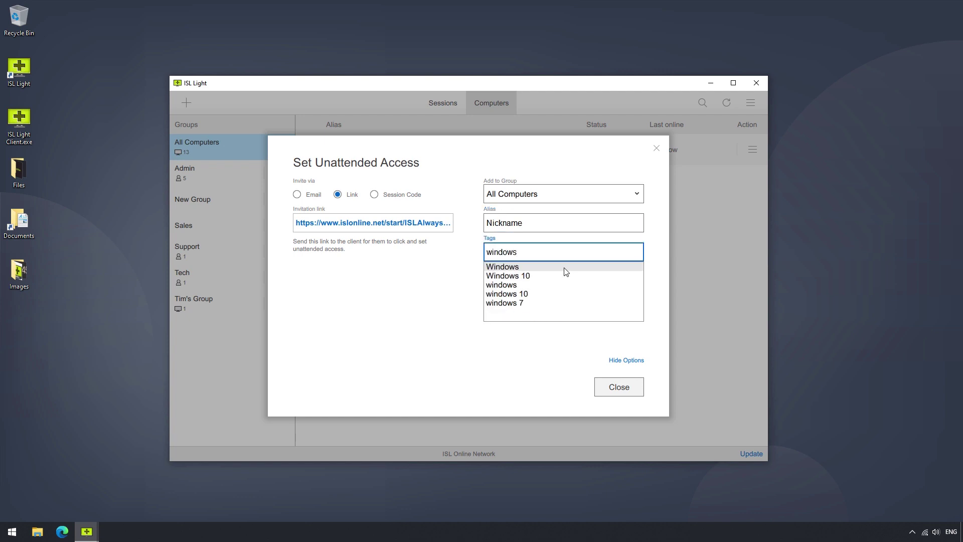
click(562, 269)
click(561, 271)
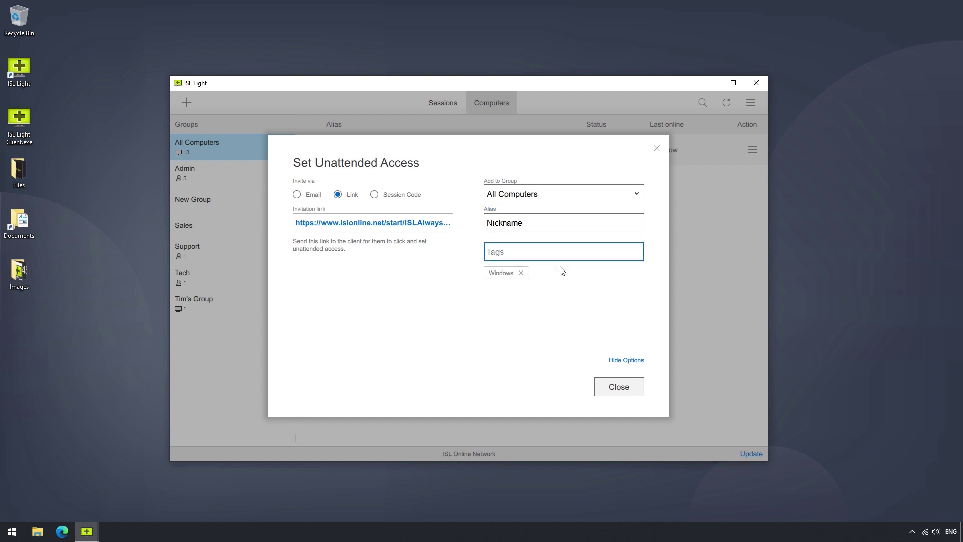
click(616, 385)
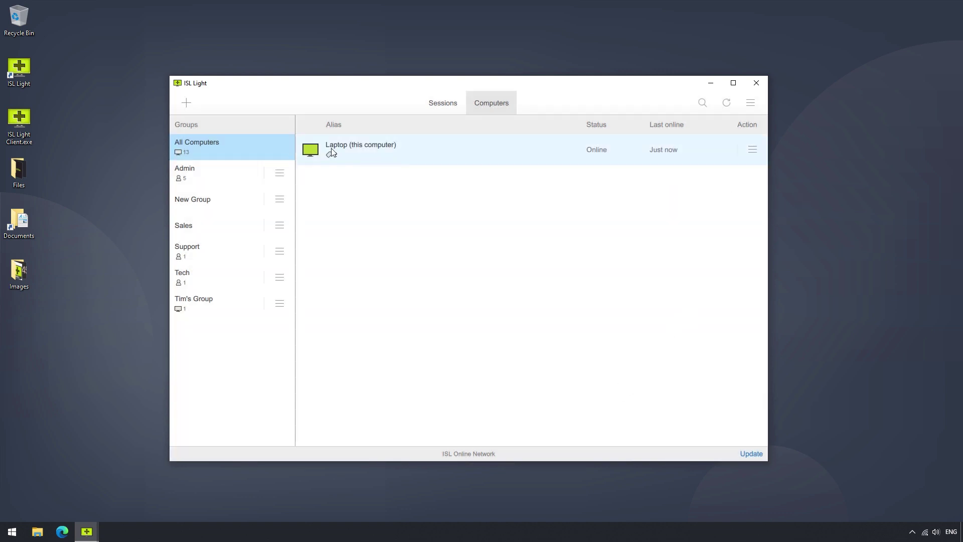
Step: Create a new computer group named 'Computers'
click(191, 105)
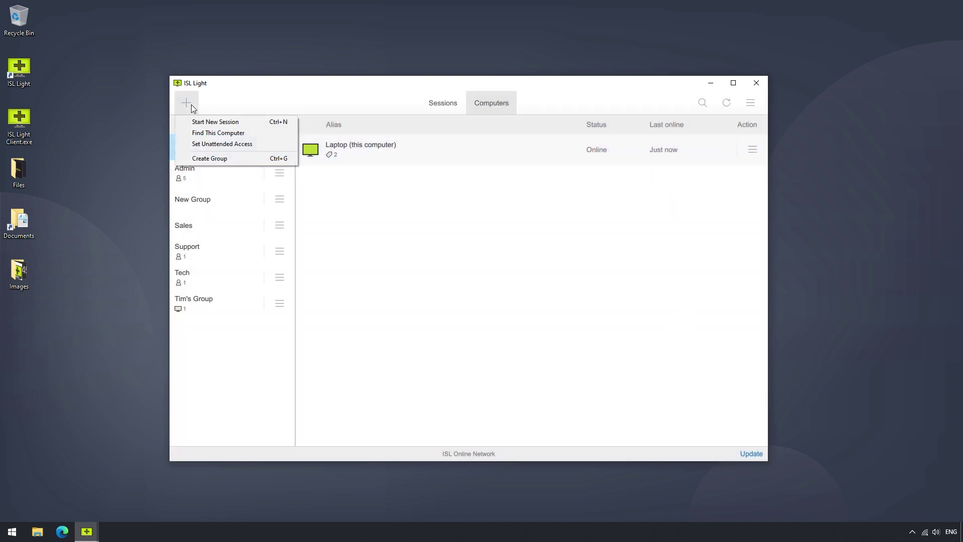
click(208, 160)
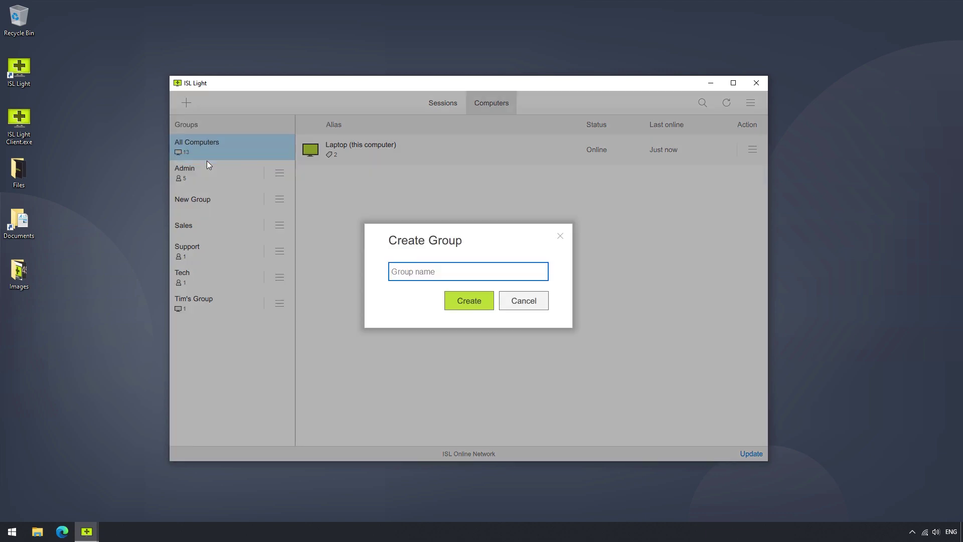
text(Computers)
click(462, 300)
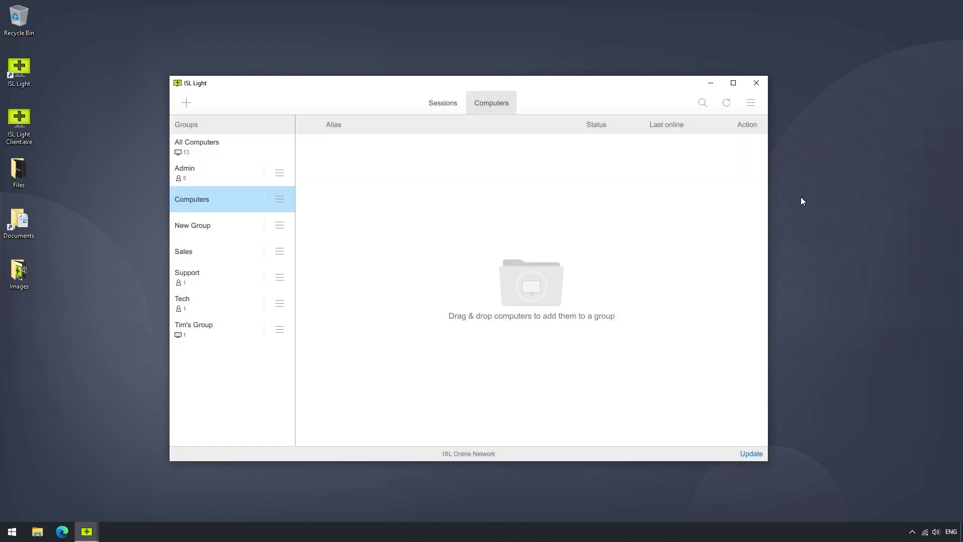
Step: Switch to the Sessions list, look over Session 1's action menu, then dismiss it
click(432, 103)
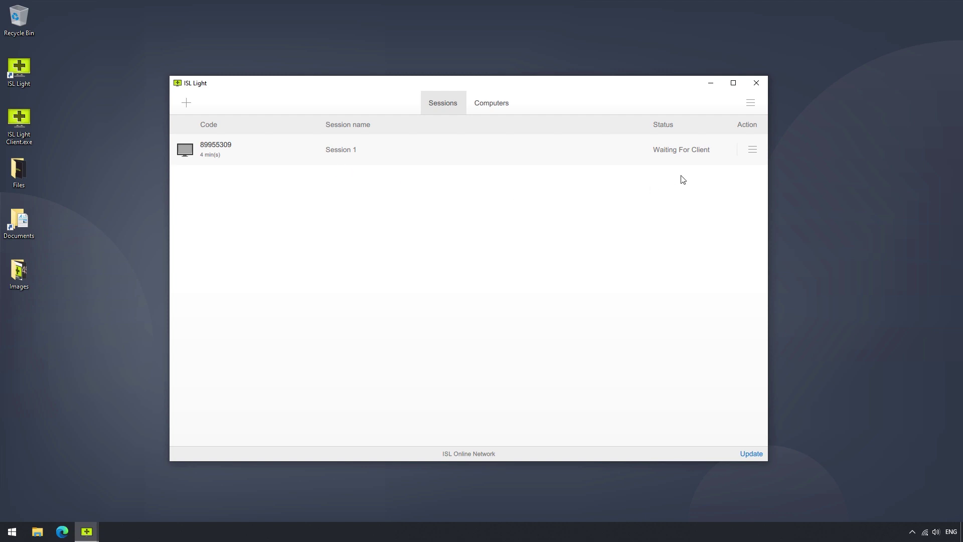
click(752, 151)
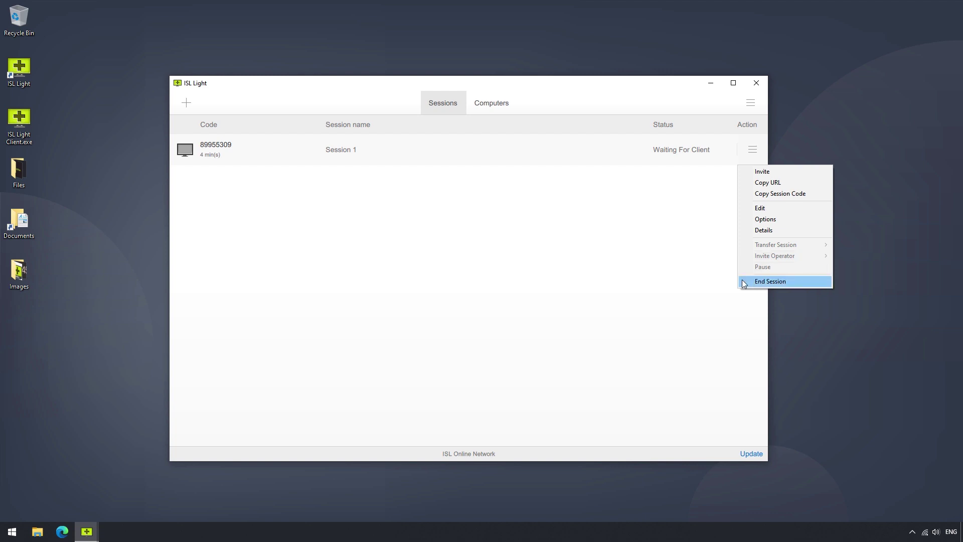
key(Escape)
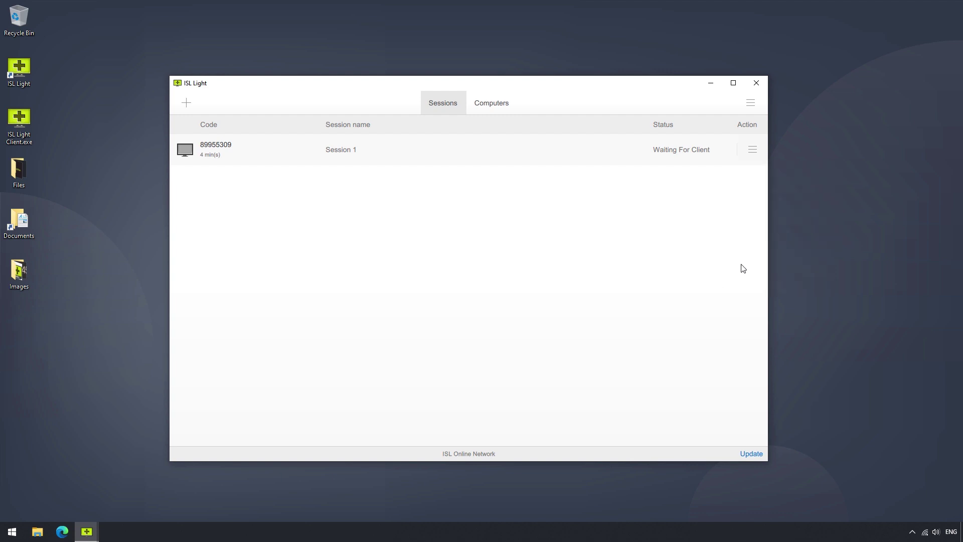
click(486, 102)
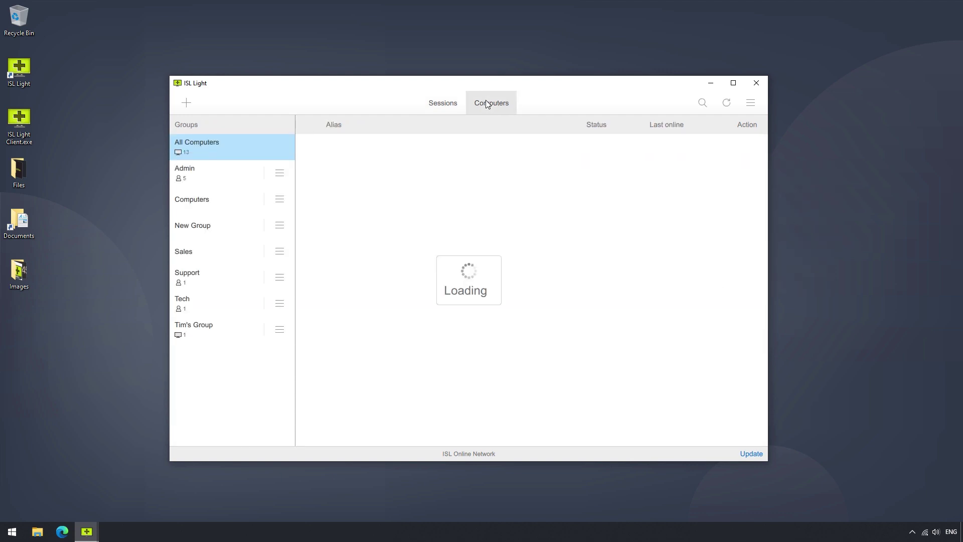
click(743, 150)
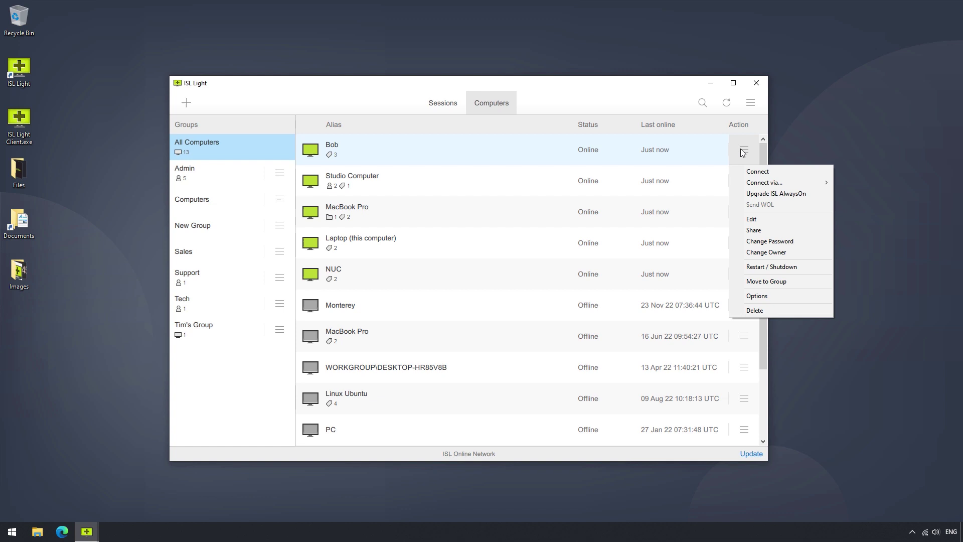
click(755, 218)
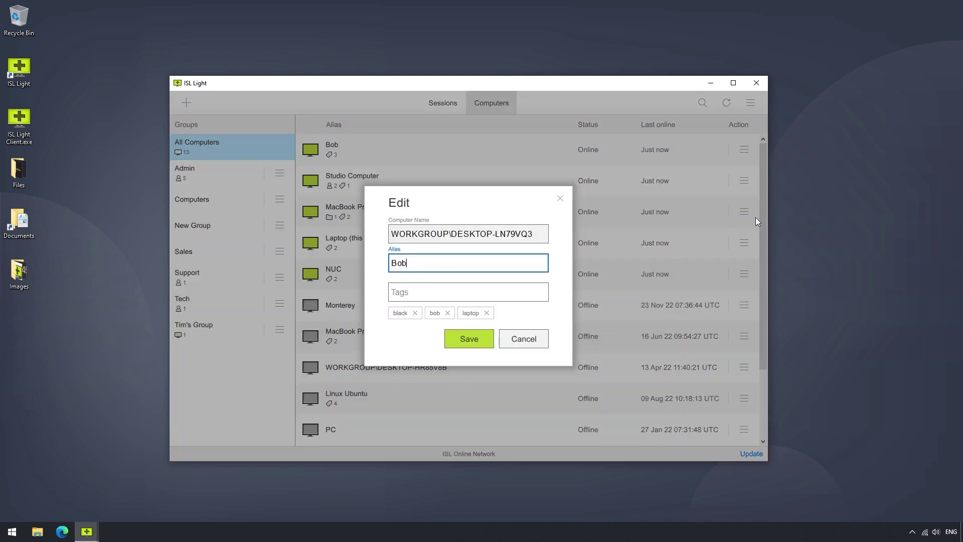
click(522, 338)
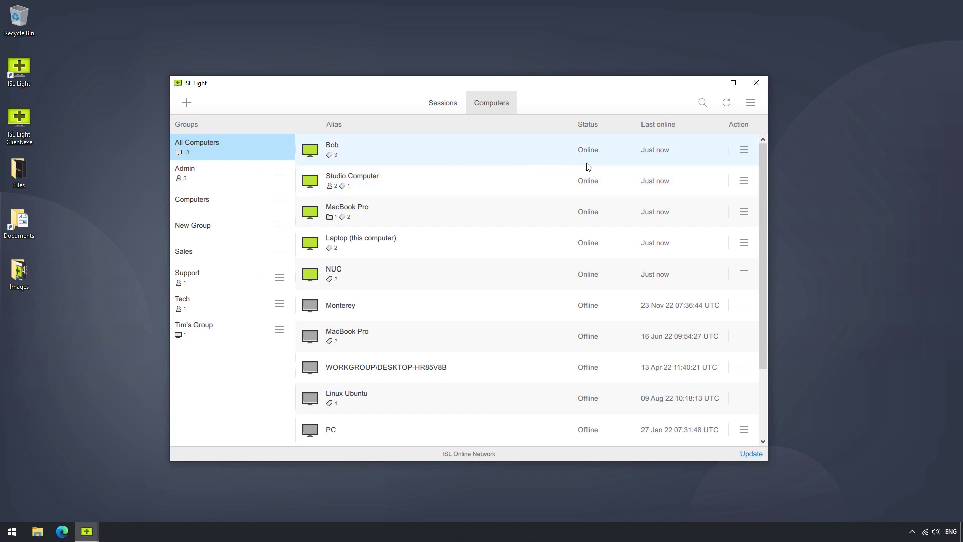
click(702, 103)
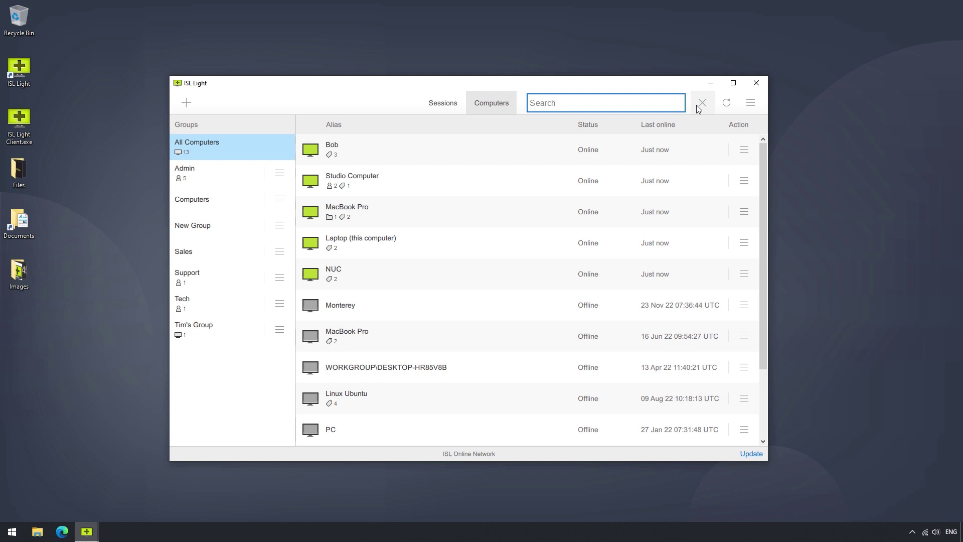
text(Studio)
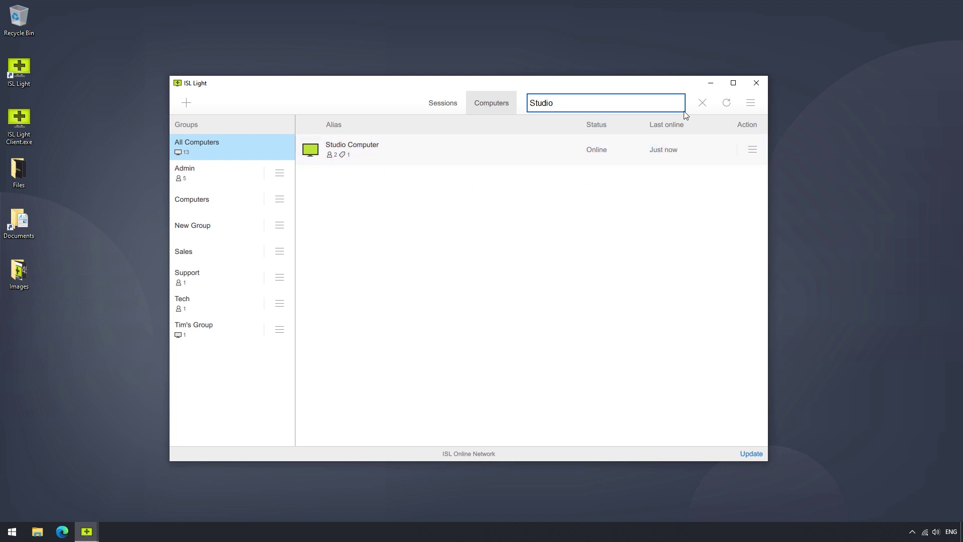
click(701, 104)
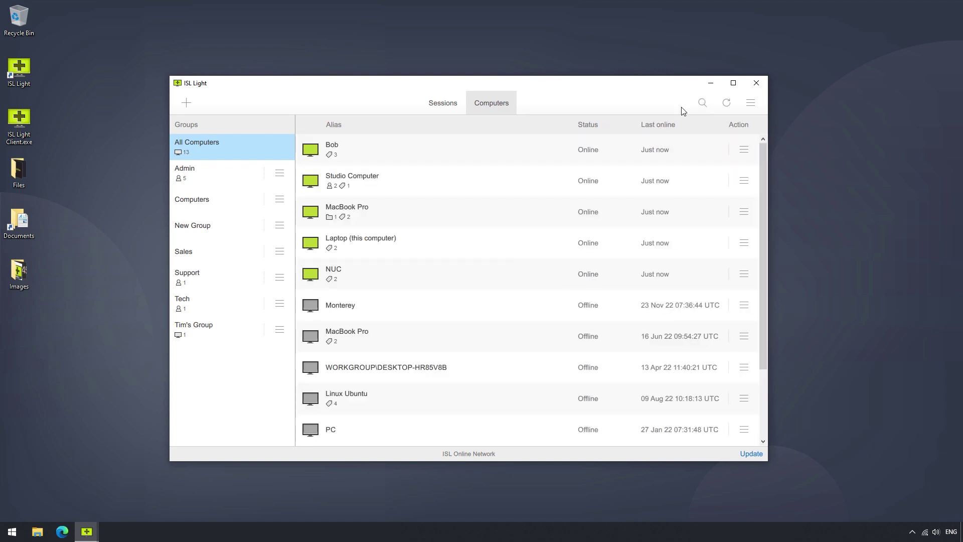
click(727, 104)
Step: Check the MacBook Pro's tags and group, then show Studio Computer's action menu
click(331, 218)
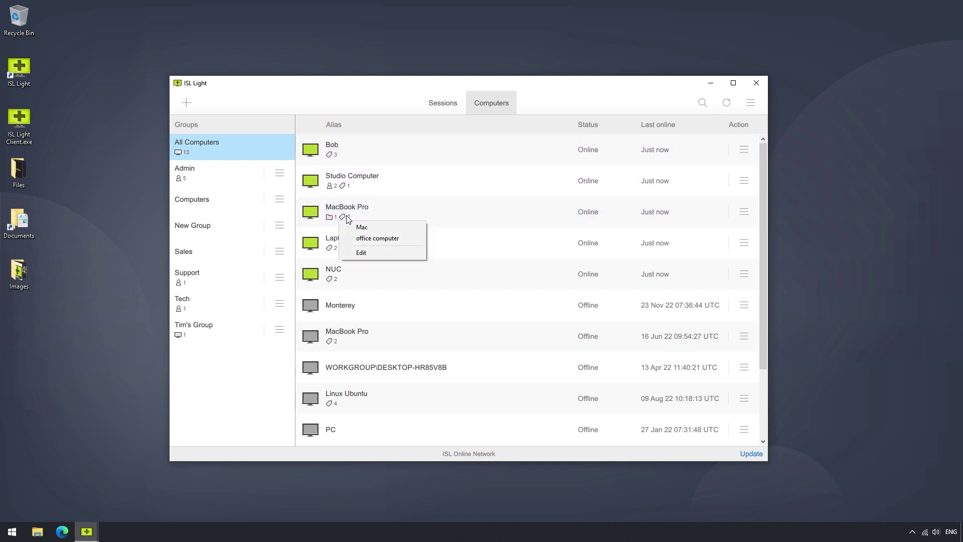
click(331, 219)
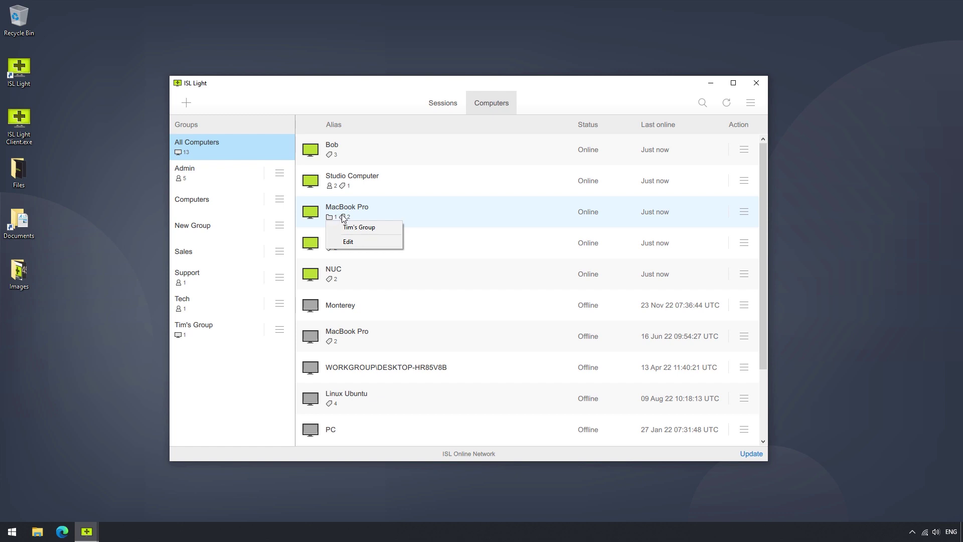
click(745, 182)
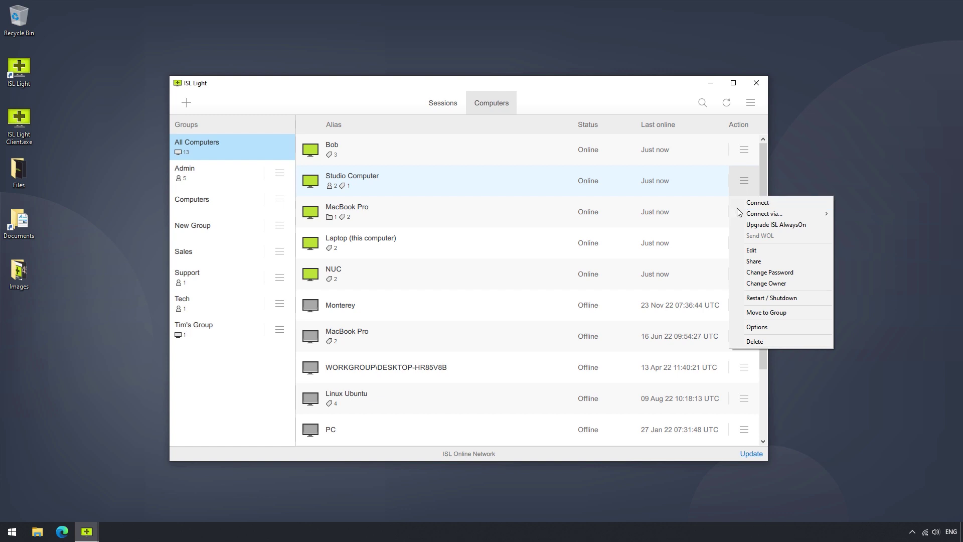
mouse_move(743, 213)
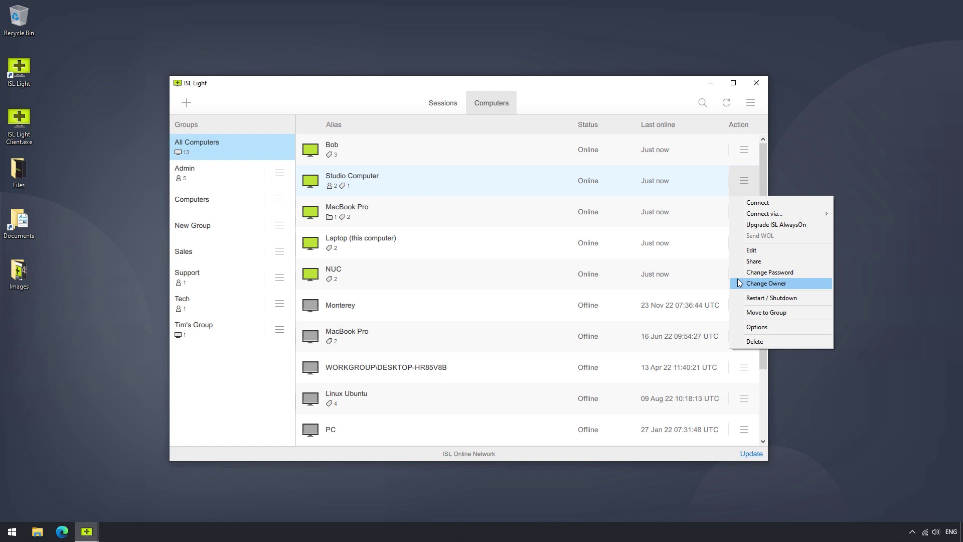
Step: Prepare a Restart for Studio Computer with its password, then cancel without restarting
click(742, 297)
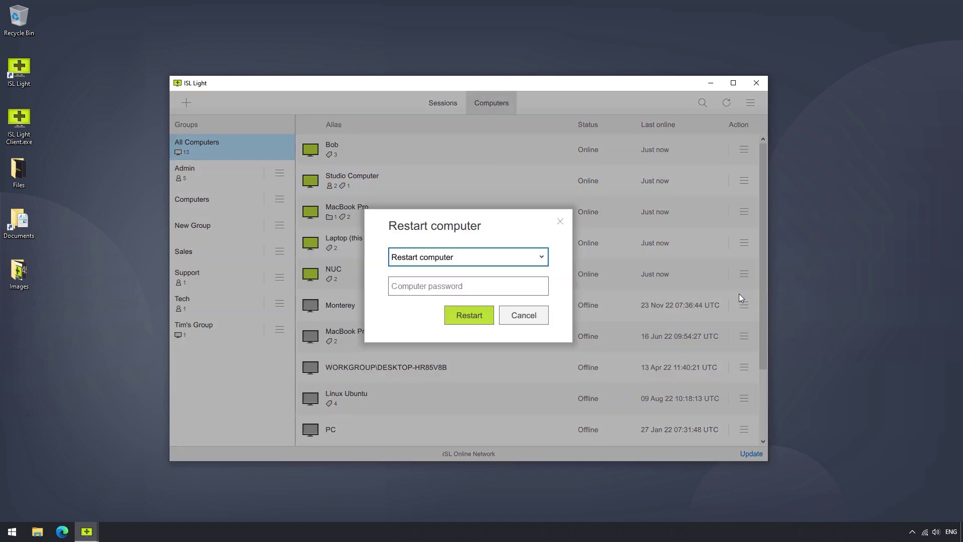
click(542, 257)
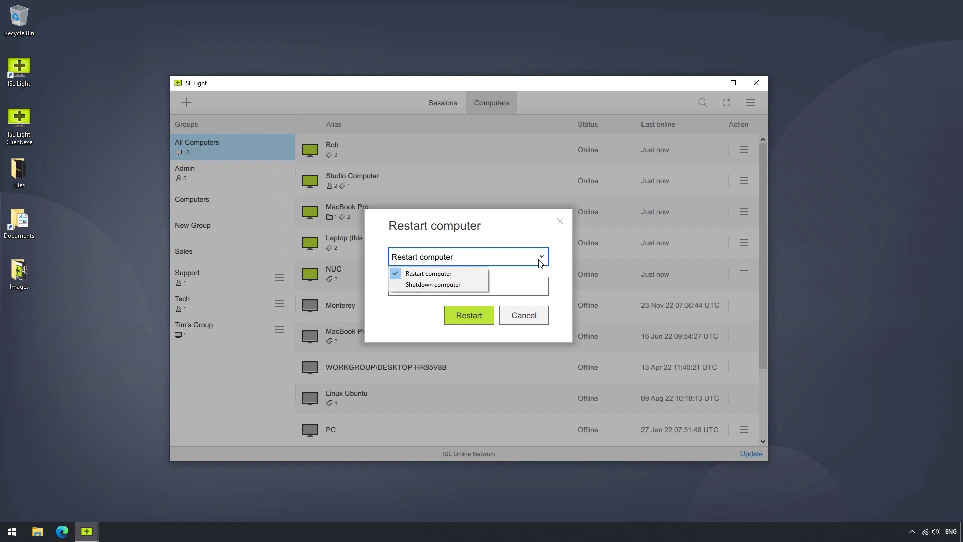
click(456, 273)
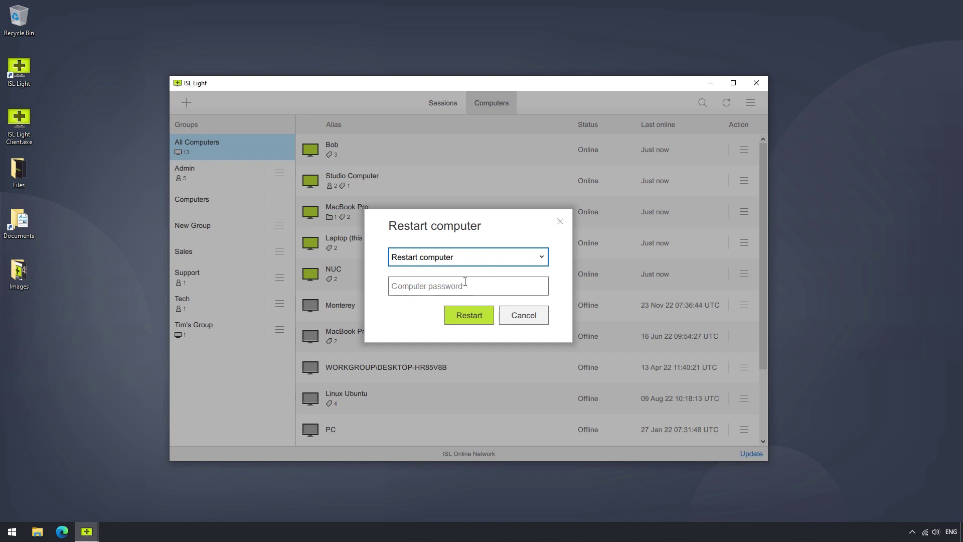
click(474, 284)
text(*******)
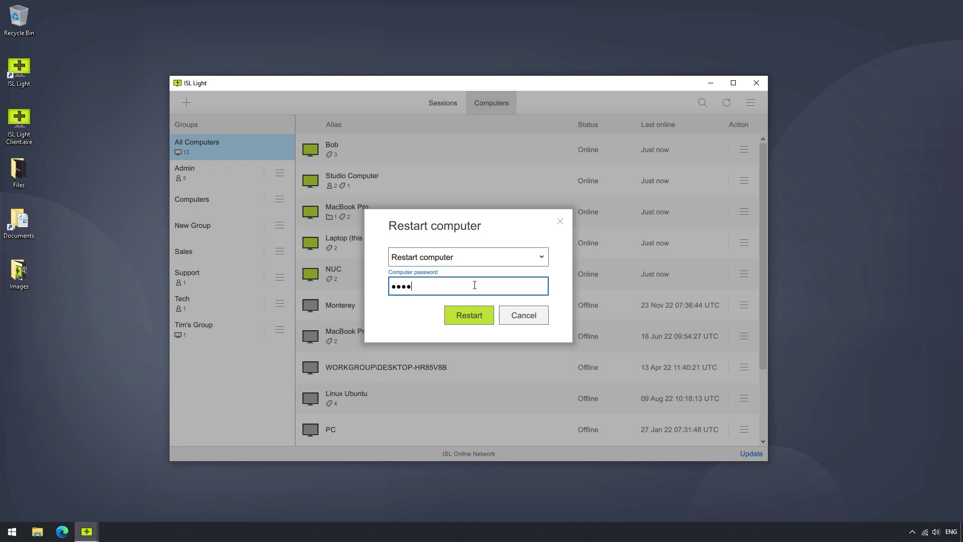
click(519, 314)
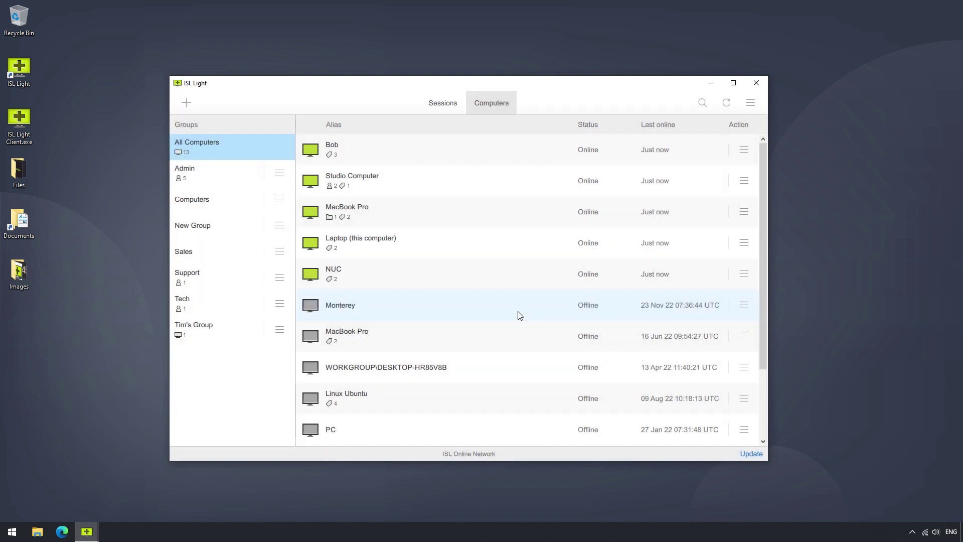
Step: Move Studio Computer into the Computers group via its action menu
click(745, 184)
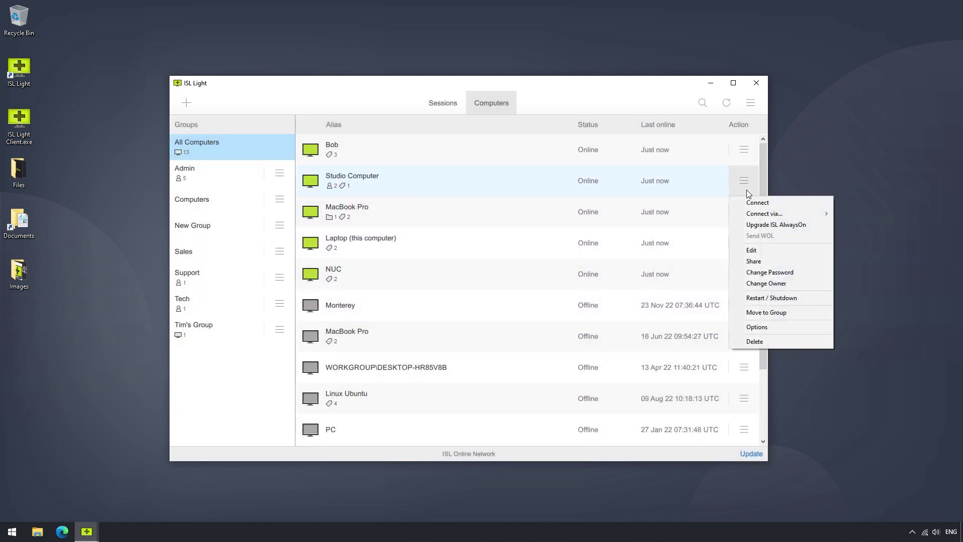
click(766, 313)
click(541, 291)
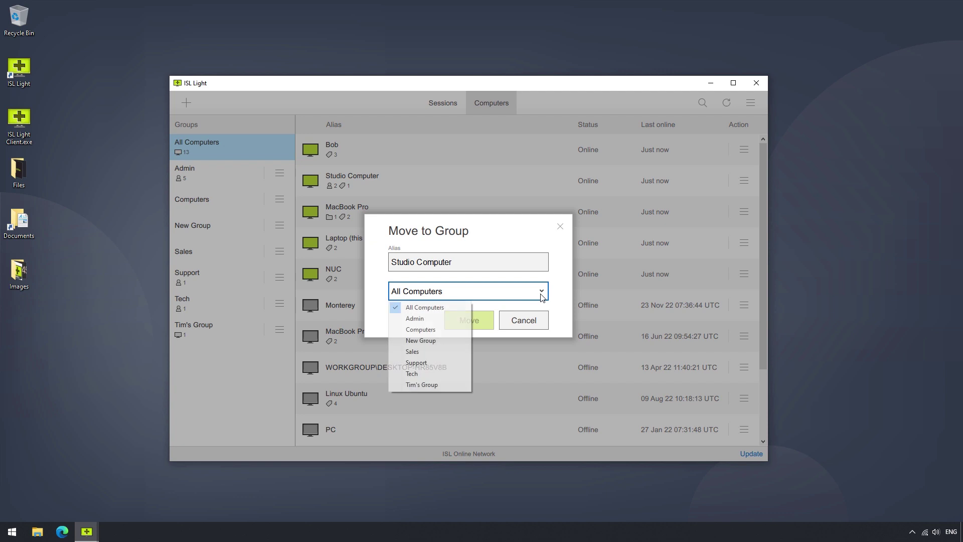
click(449, 332)
click(473, 321)
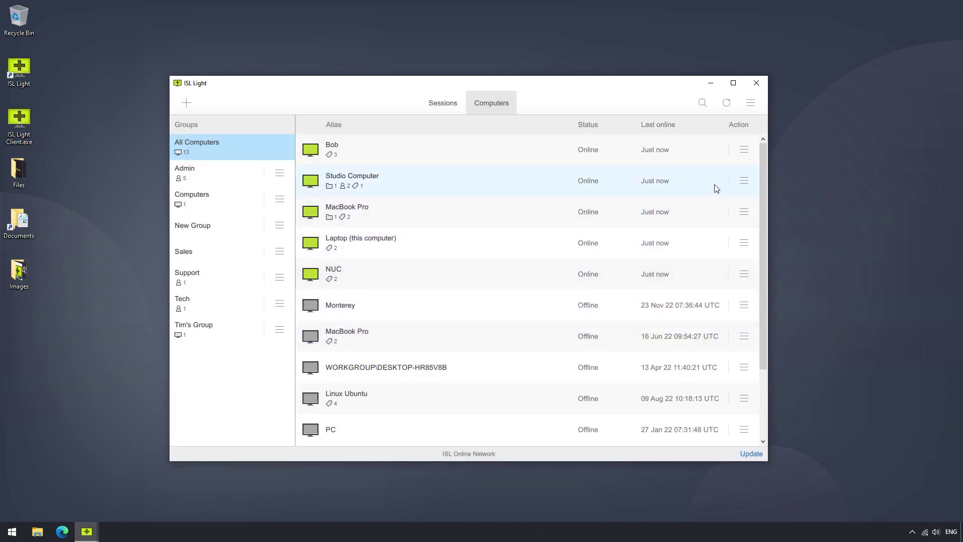
click(744, 180)
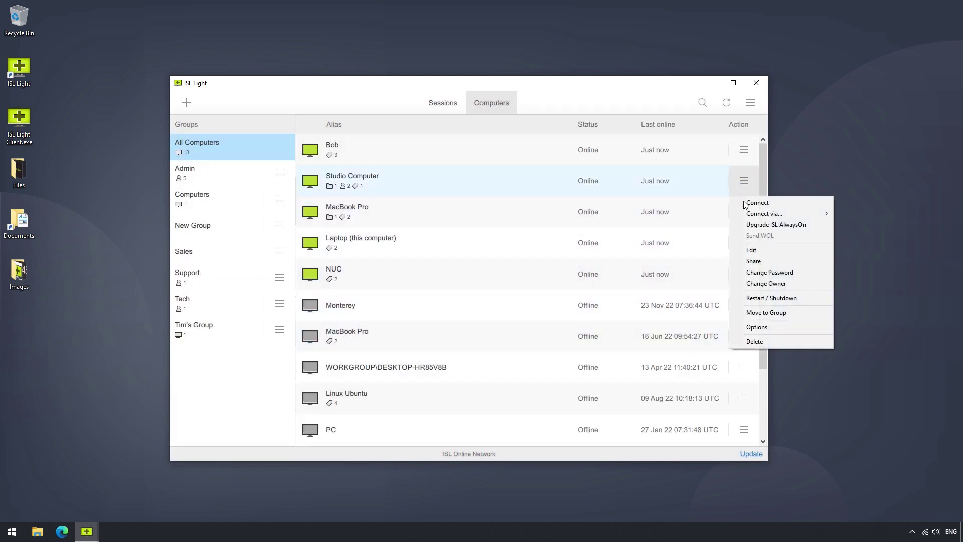
Step: Save Studio Computer's connection options with its access password remembered
click(766, 328)
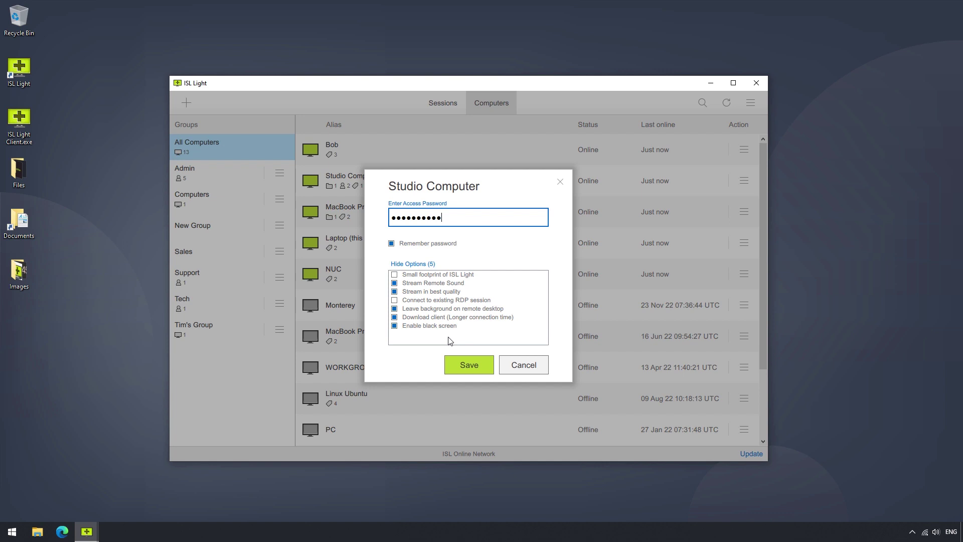
click(464, 360)
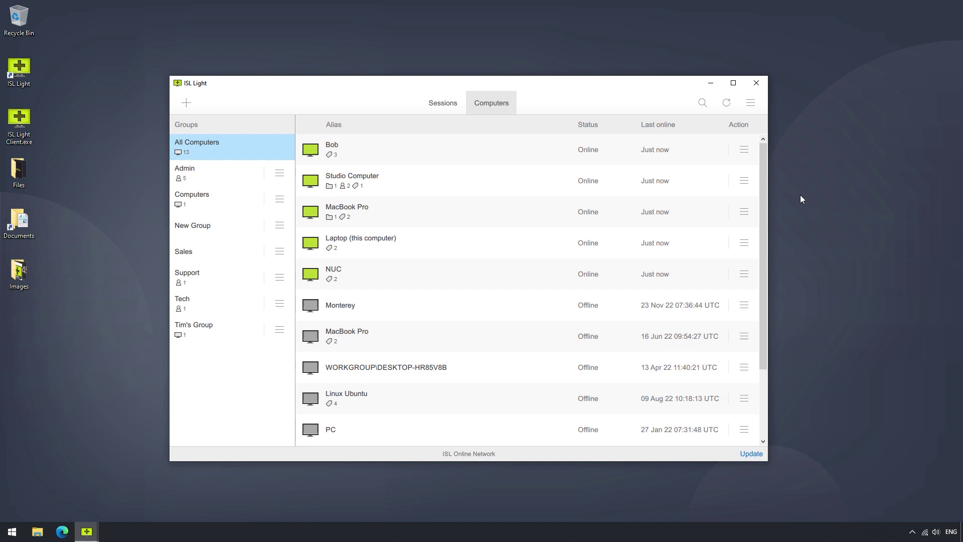
Step: Open the Join a Session client window, close it, and reopen the main menu
click(755, 112)
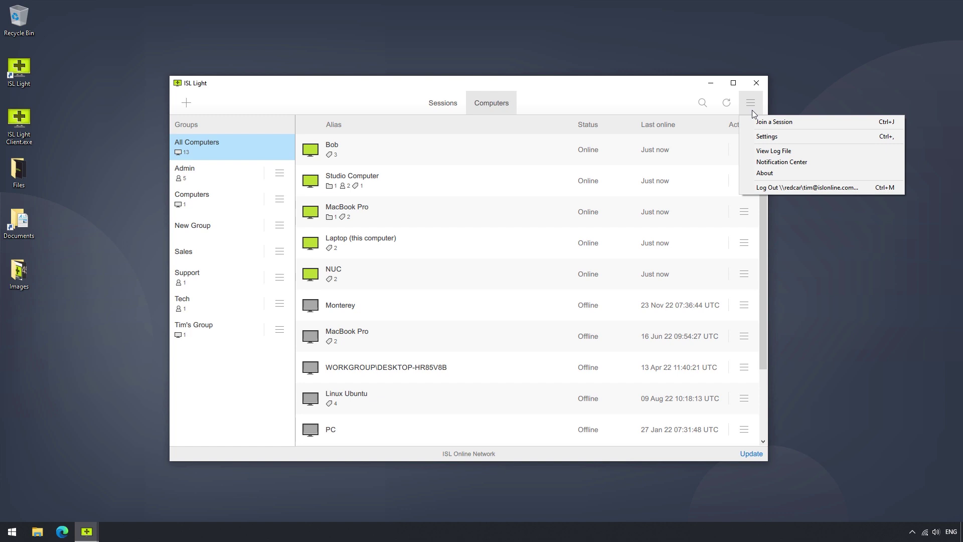
click(751, 118)
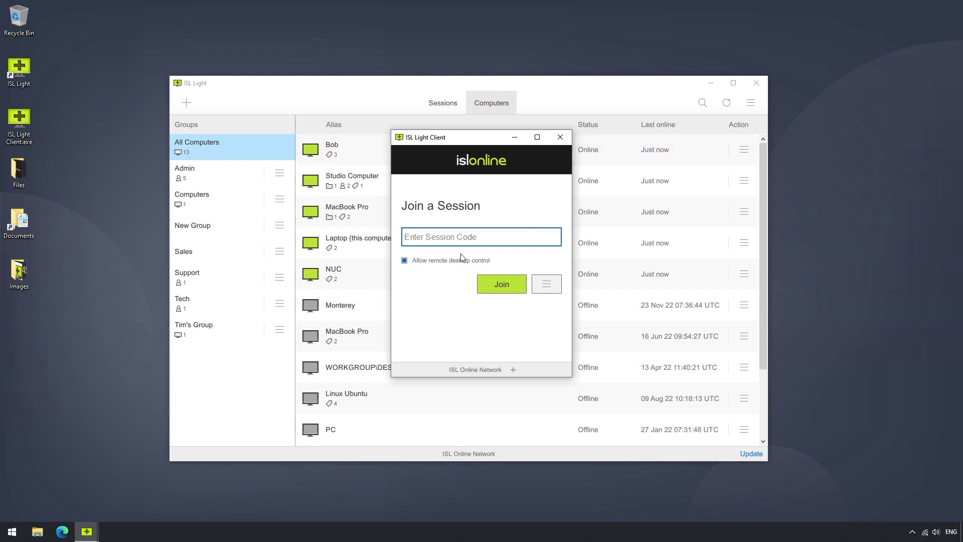
click(561, 137)
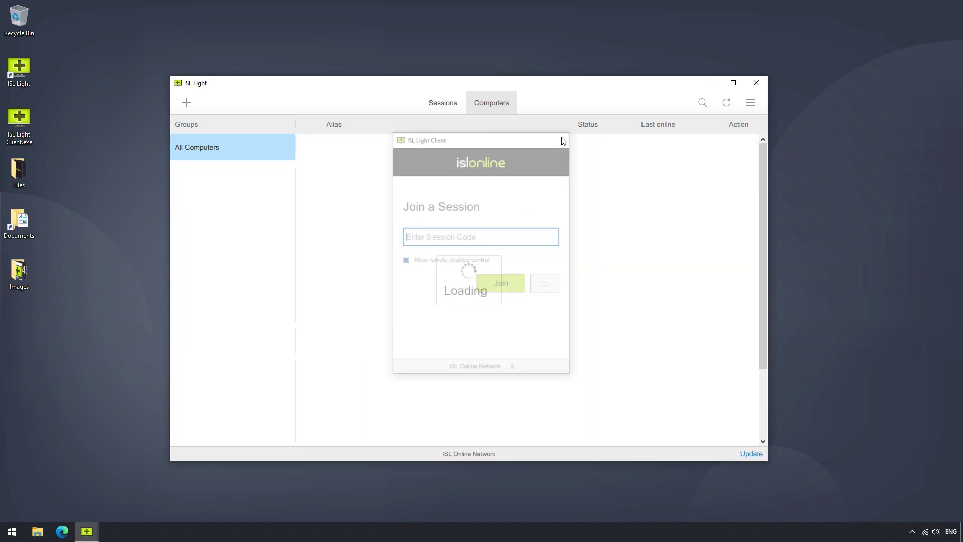
click(751, 102)
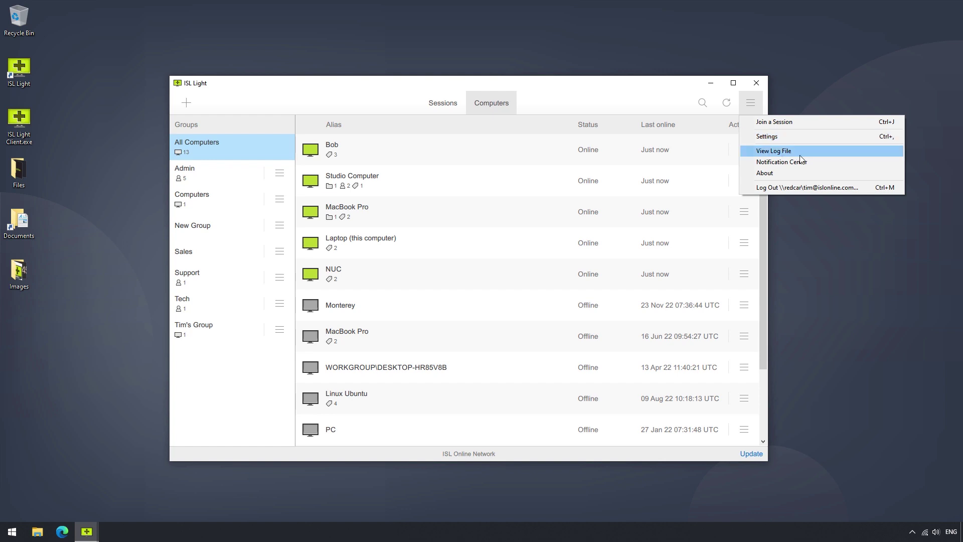
Step: Open the trace.out log file in Notepad, scroll through it, and close it
click(778, 152)
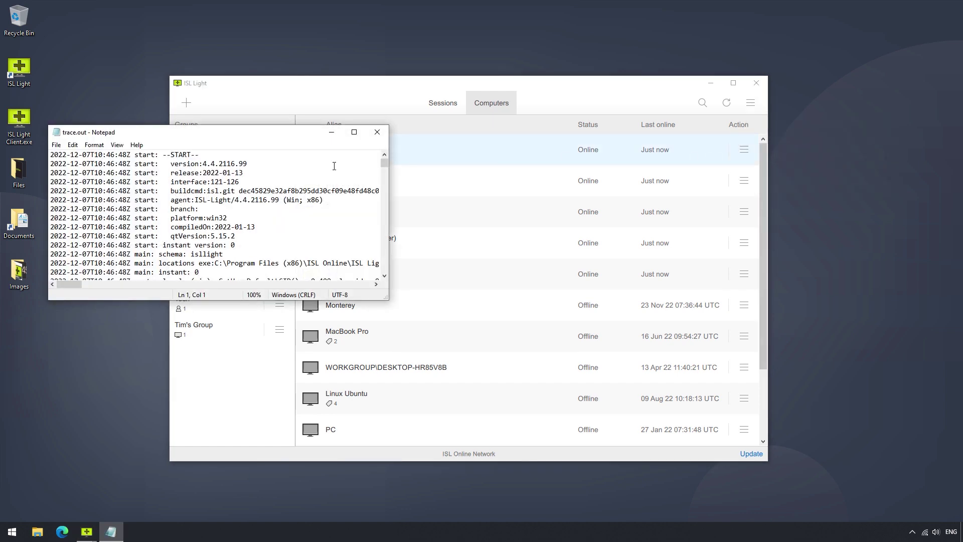
scroll(204, 242, down, 20)
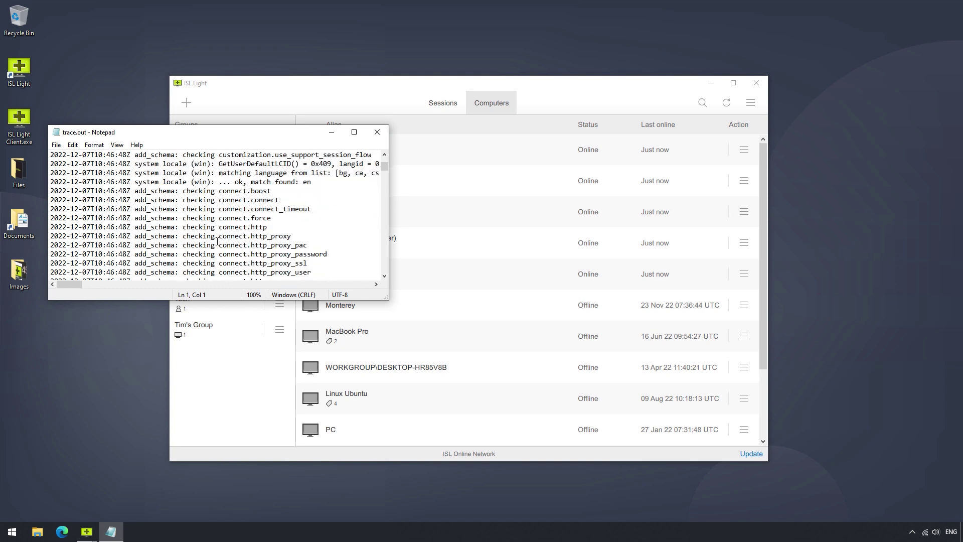
scroll(216, 243, down, 6)
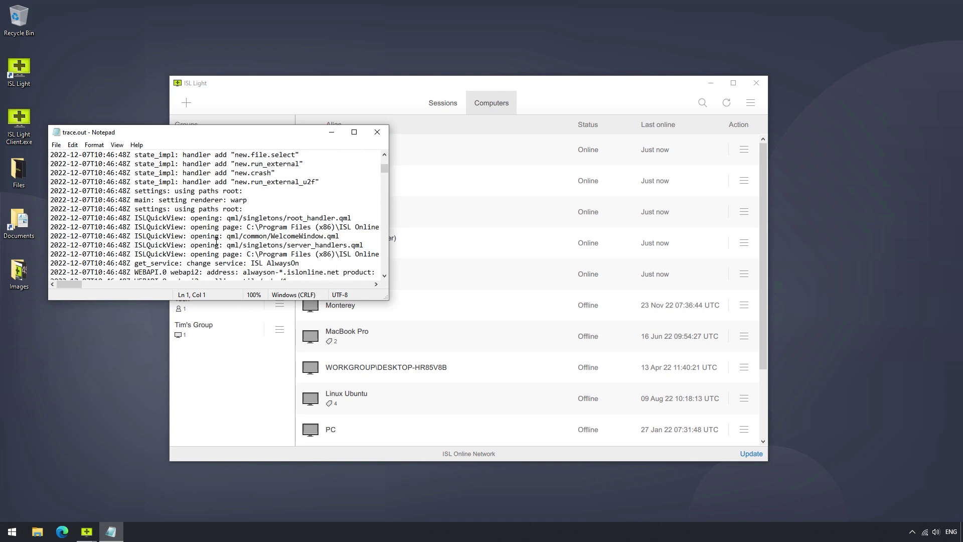
click(377, 132)
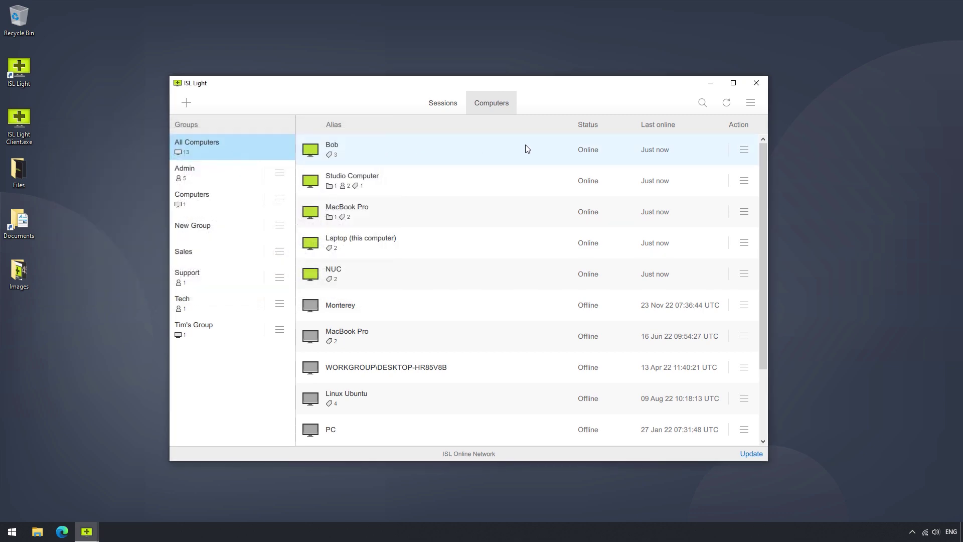
Step: Check the Notification Center (no new notifications), then show About ISL Light version 4.4.2116.99
click(750, 102)
click(782, 164)
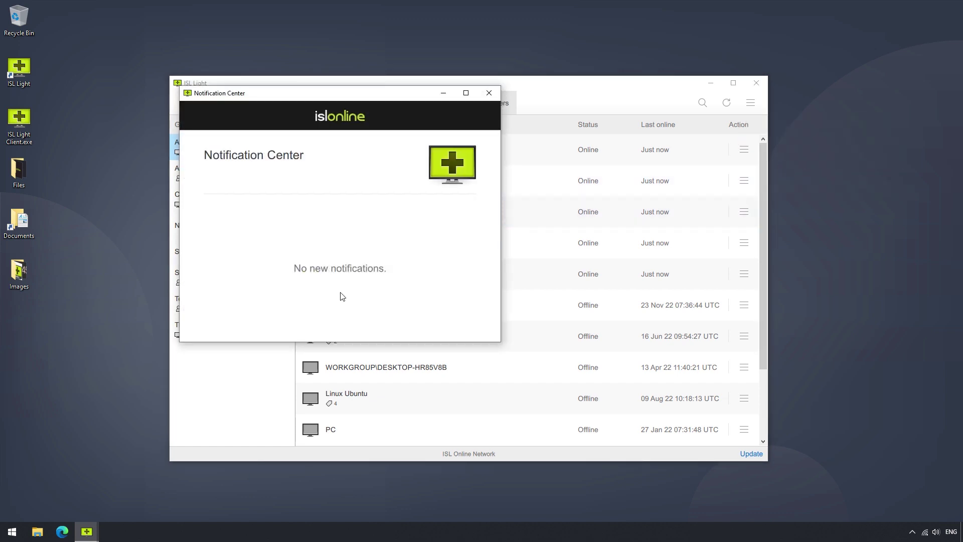
click(488, 96)
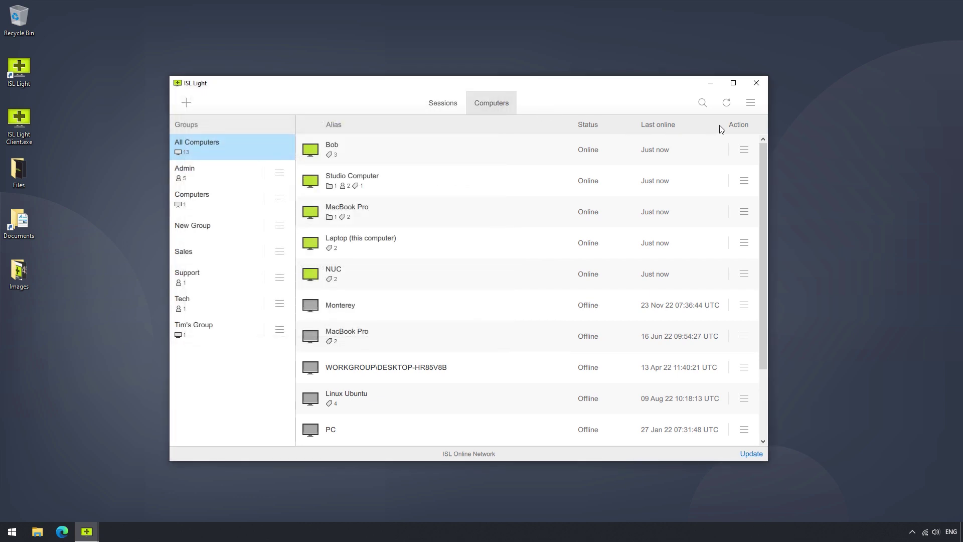
click(751, 102)
click(767, 175)
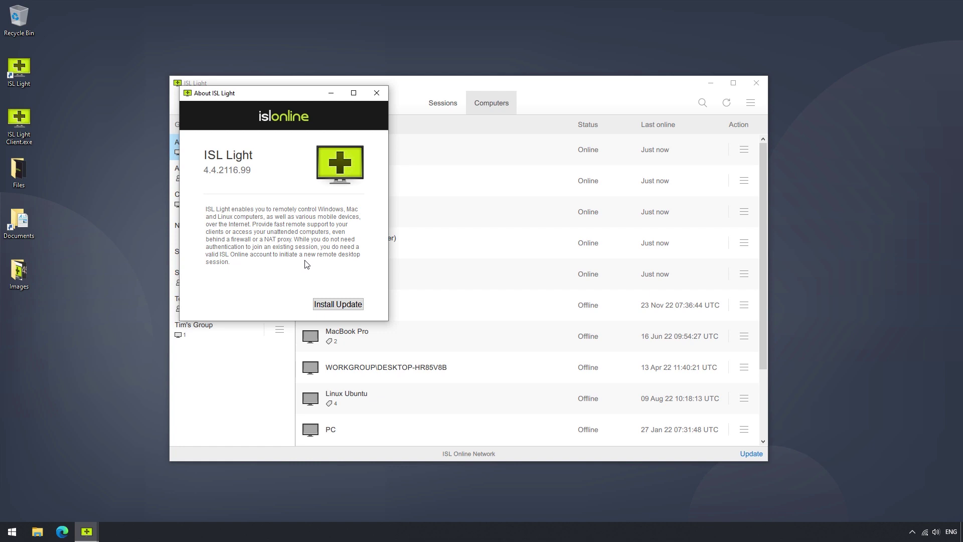
Step: Install the available ISL Light update from the About dialog
click(345, 309)
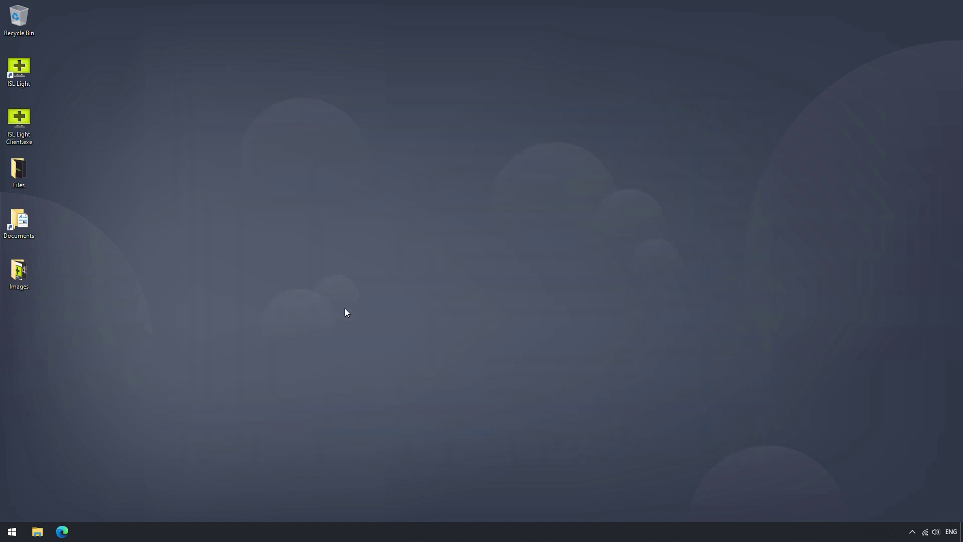